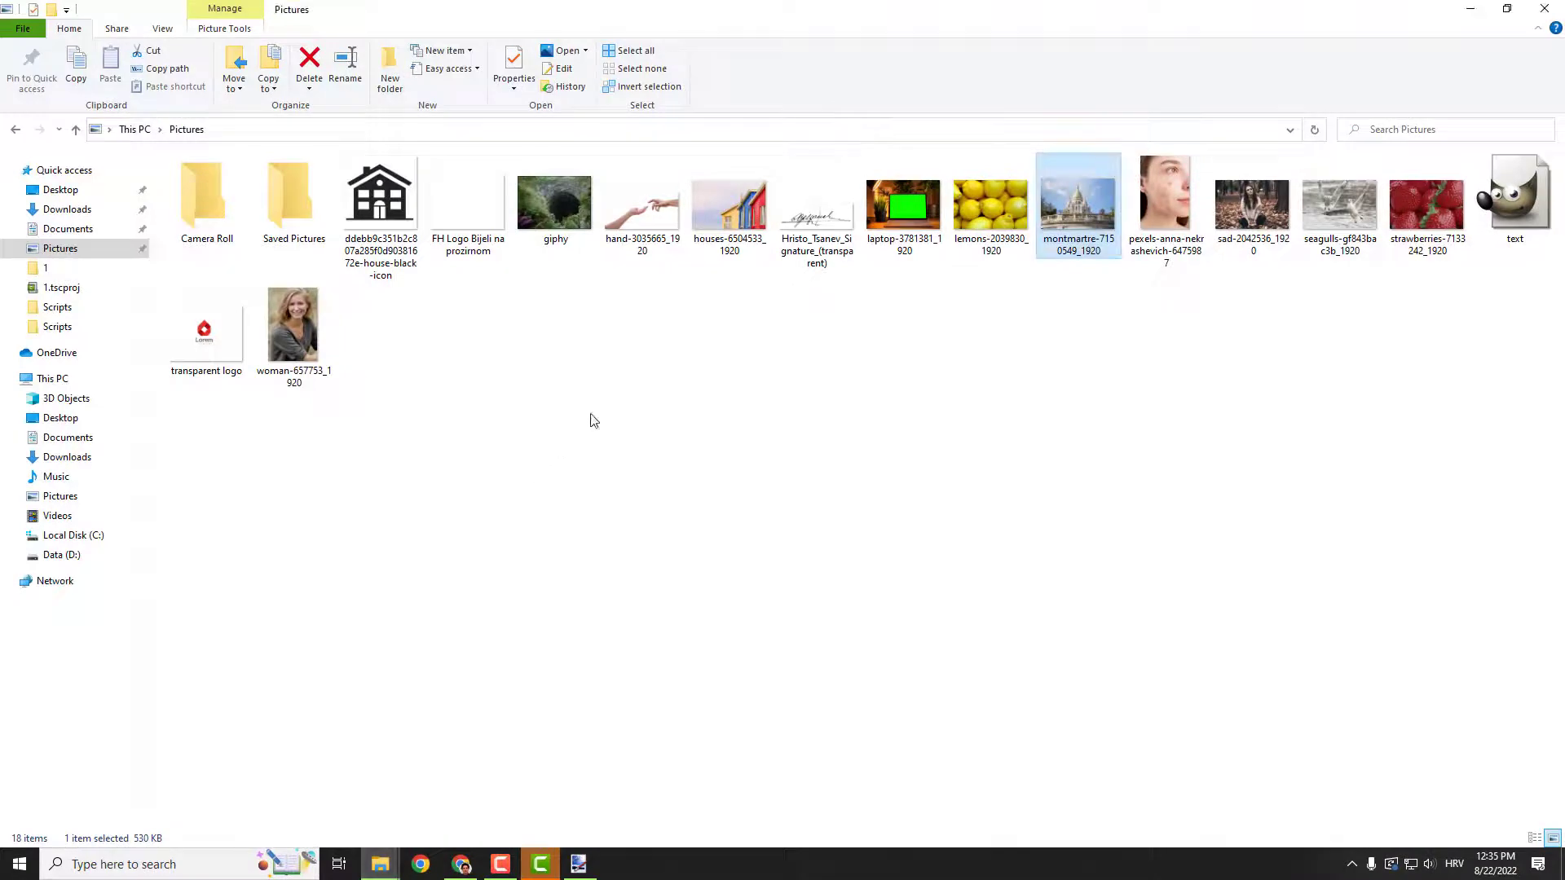
# - Drag montmartre-7150549_1920 from the Pictures folder into paint.net to open it
pyautogui.moveTo(1079, 214); pyautogui.dragTo(721, 464)
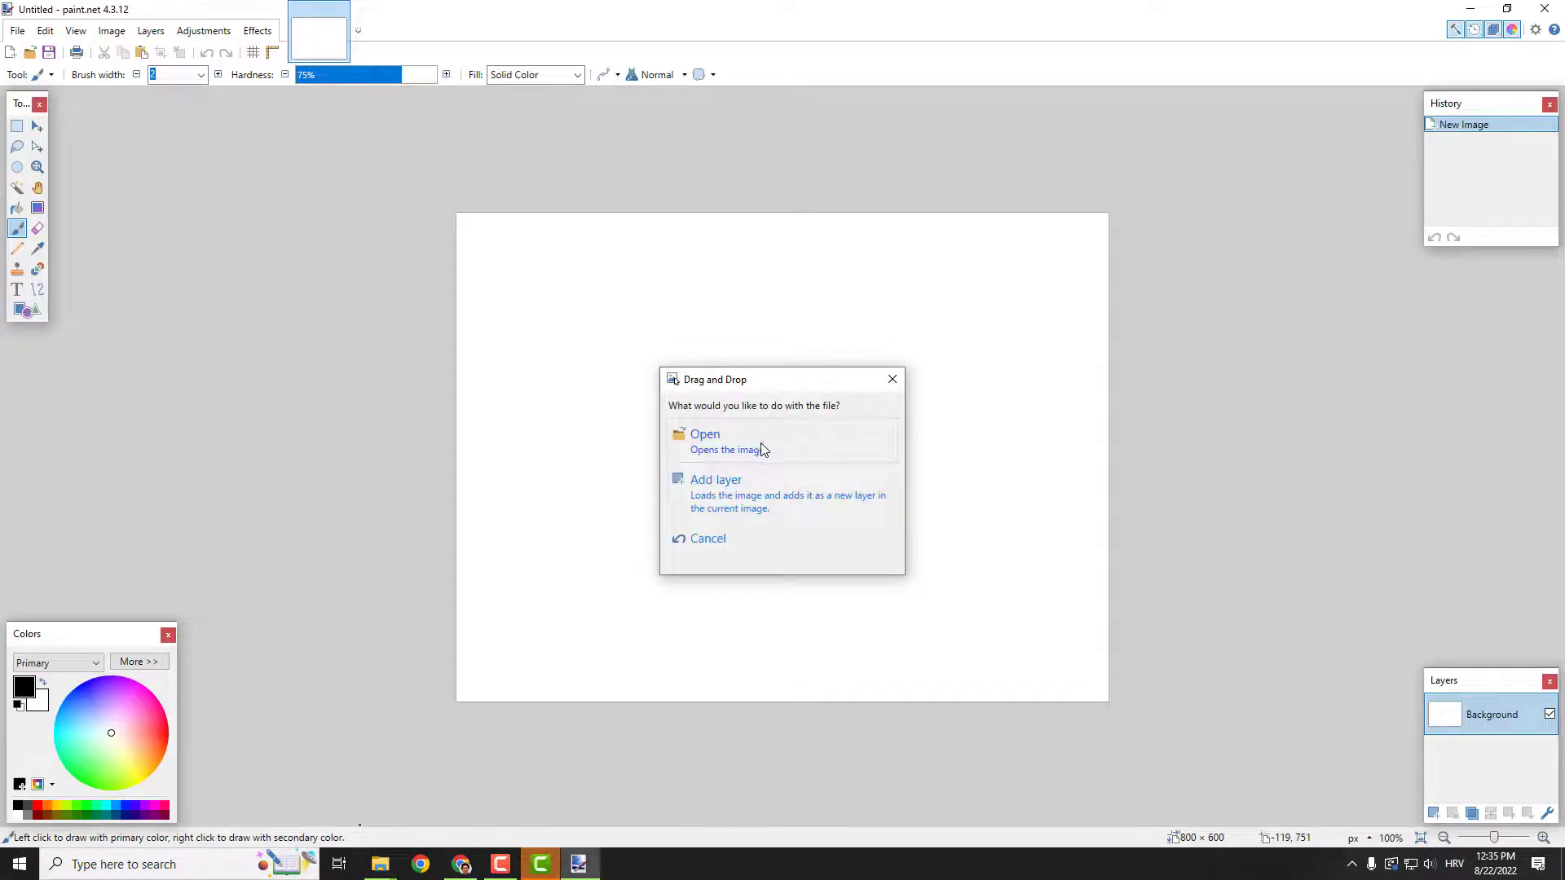
# - Open the dropped photo and crop it to a rectangle around the basilica
pyautogui.click(758, 442)
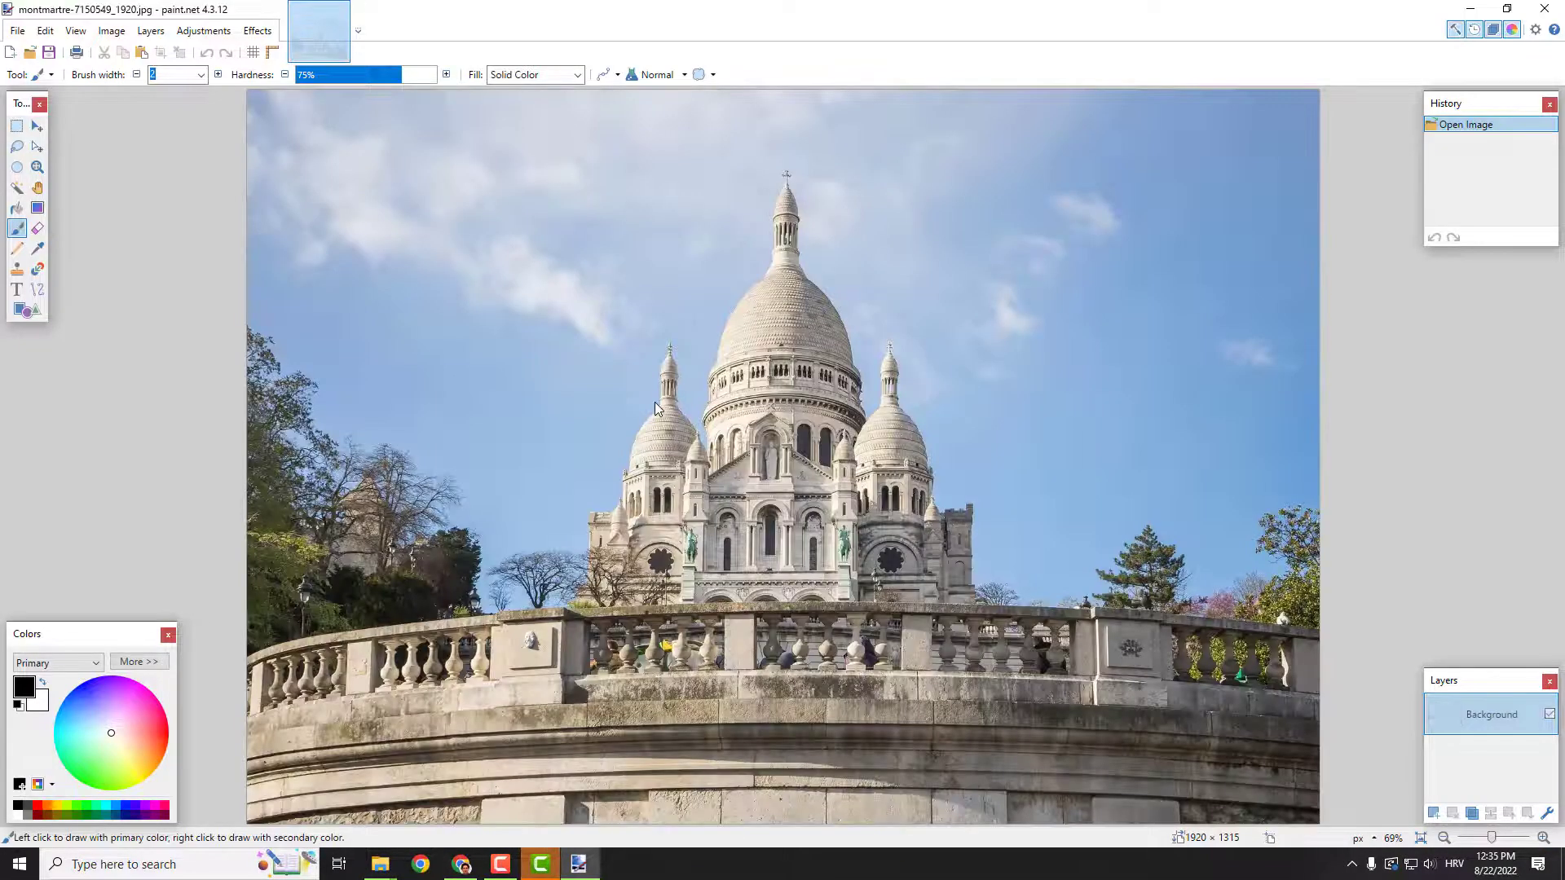
pyautogui.scroll(-1, 712, 419)
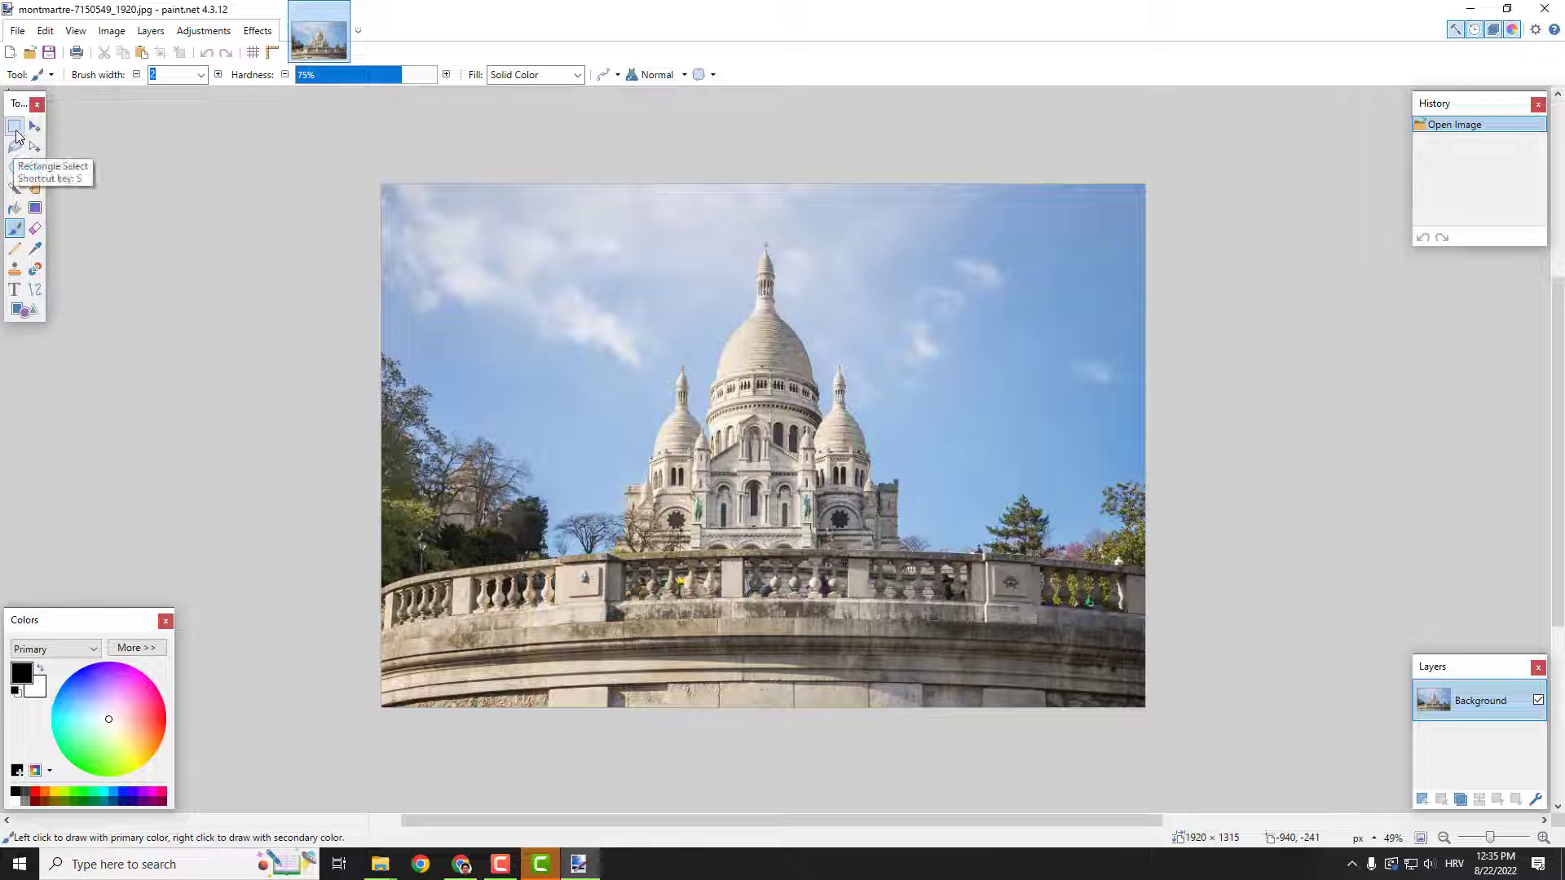
pyautogui.click(17, 127)
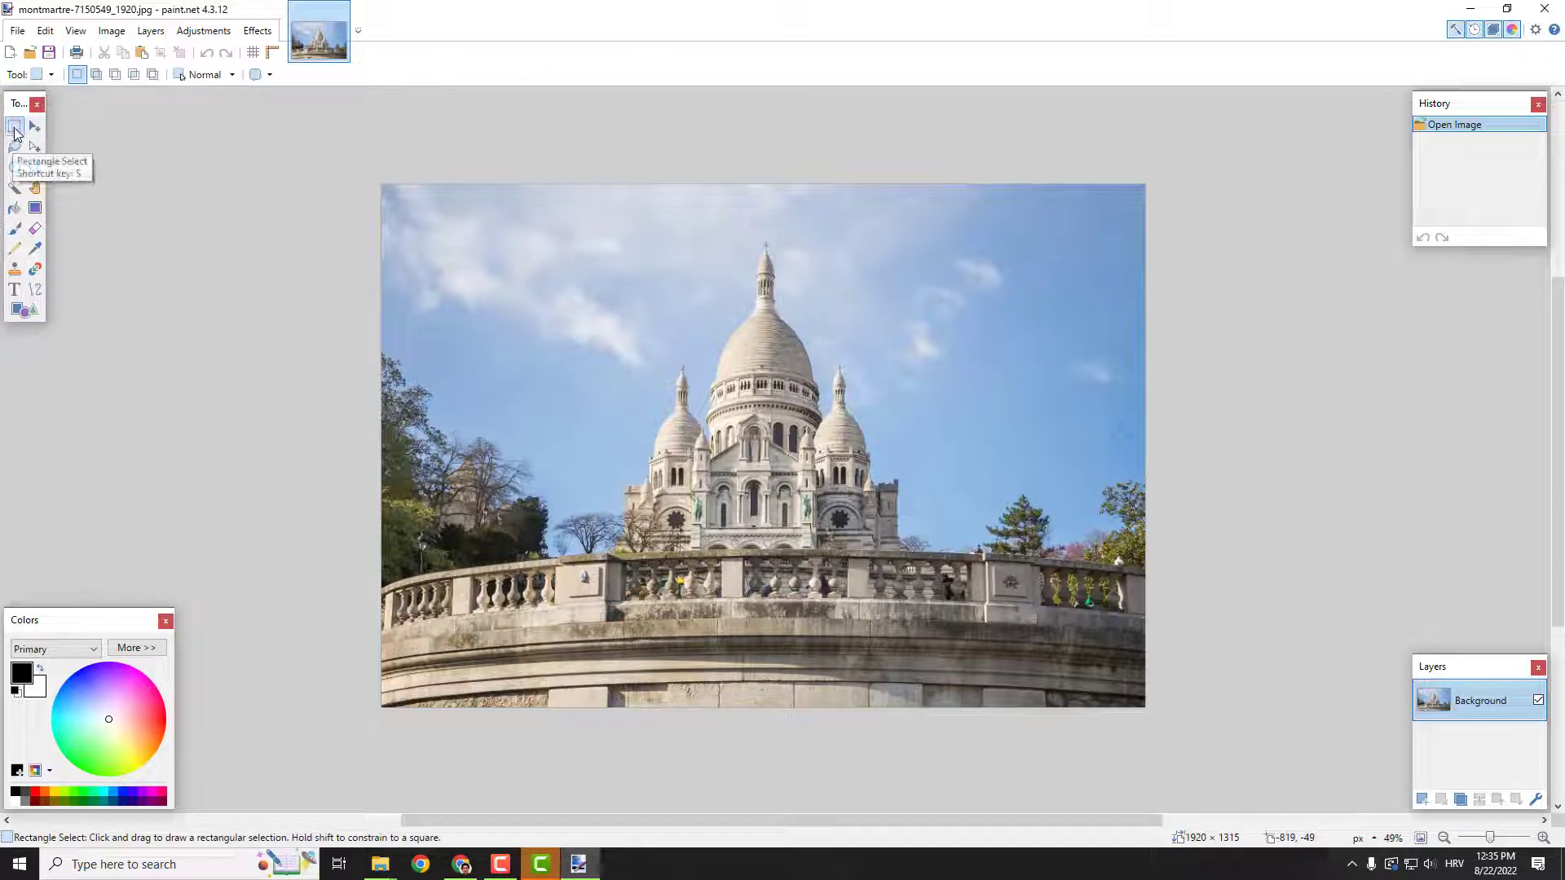
pyautogui.moveTo(563, 228)
pyautogui.mouseDown()
pyautogui.moveTo(866, 616)
pyautogui.moveTo(948, 600)
pyautogui.mouseUp()
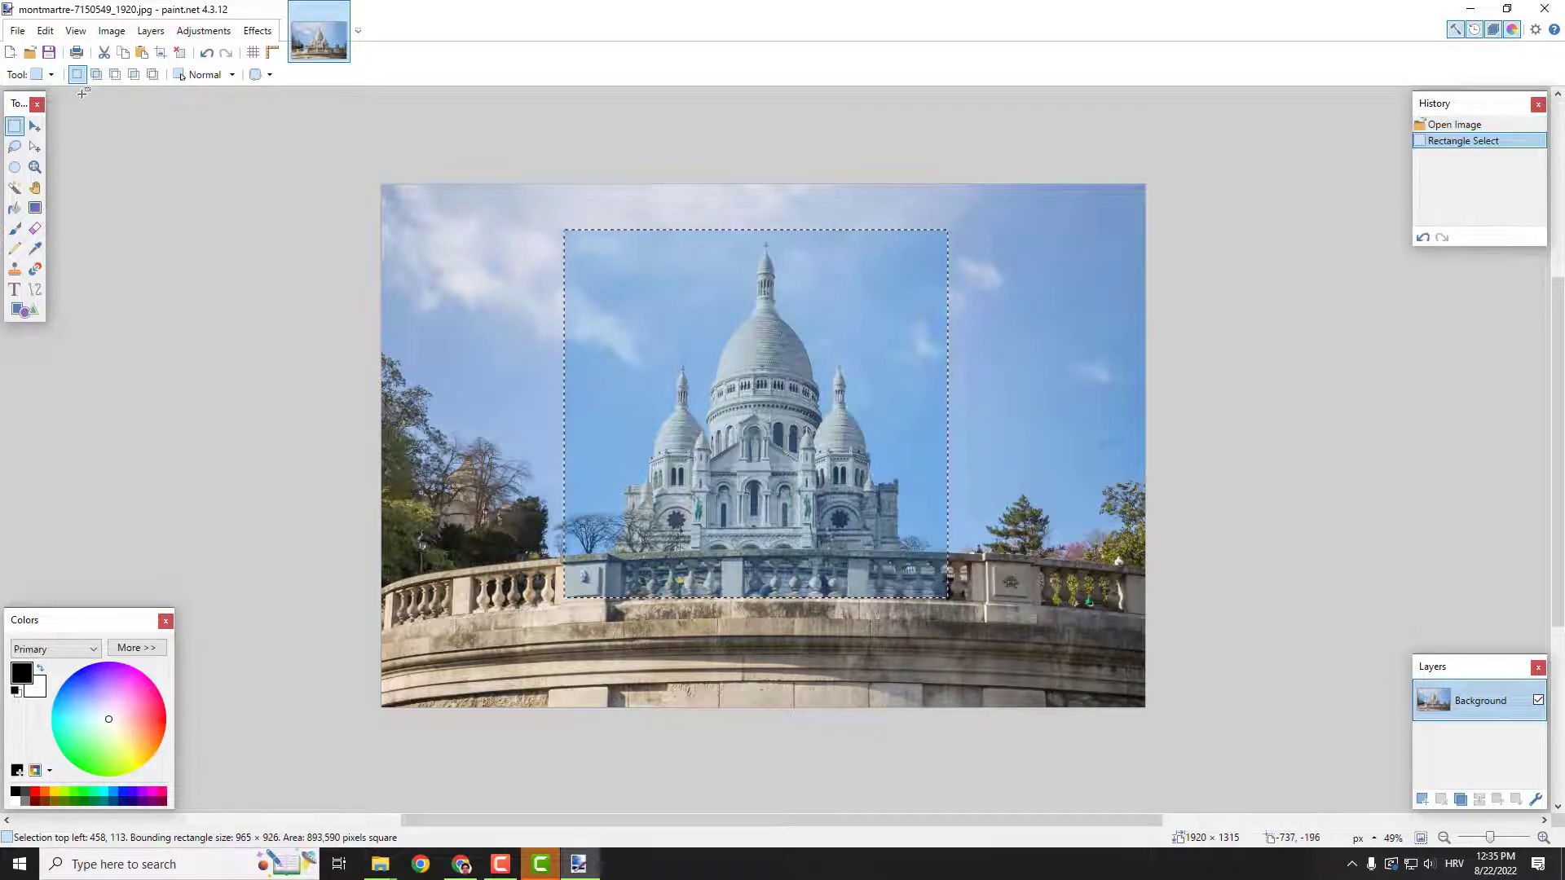
pyautogui.click(111, 31)
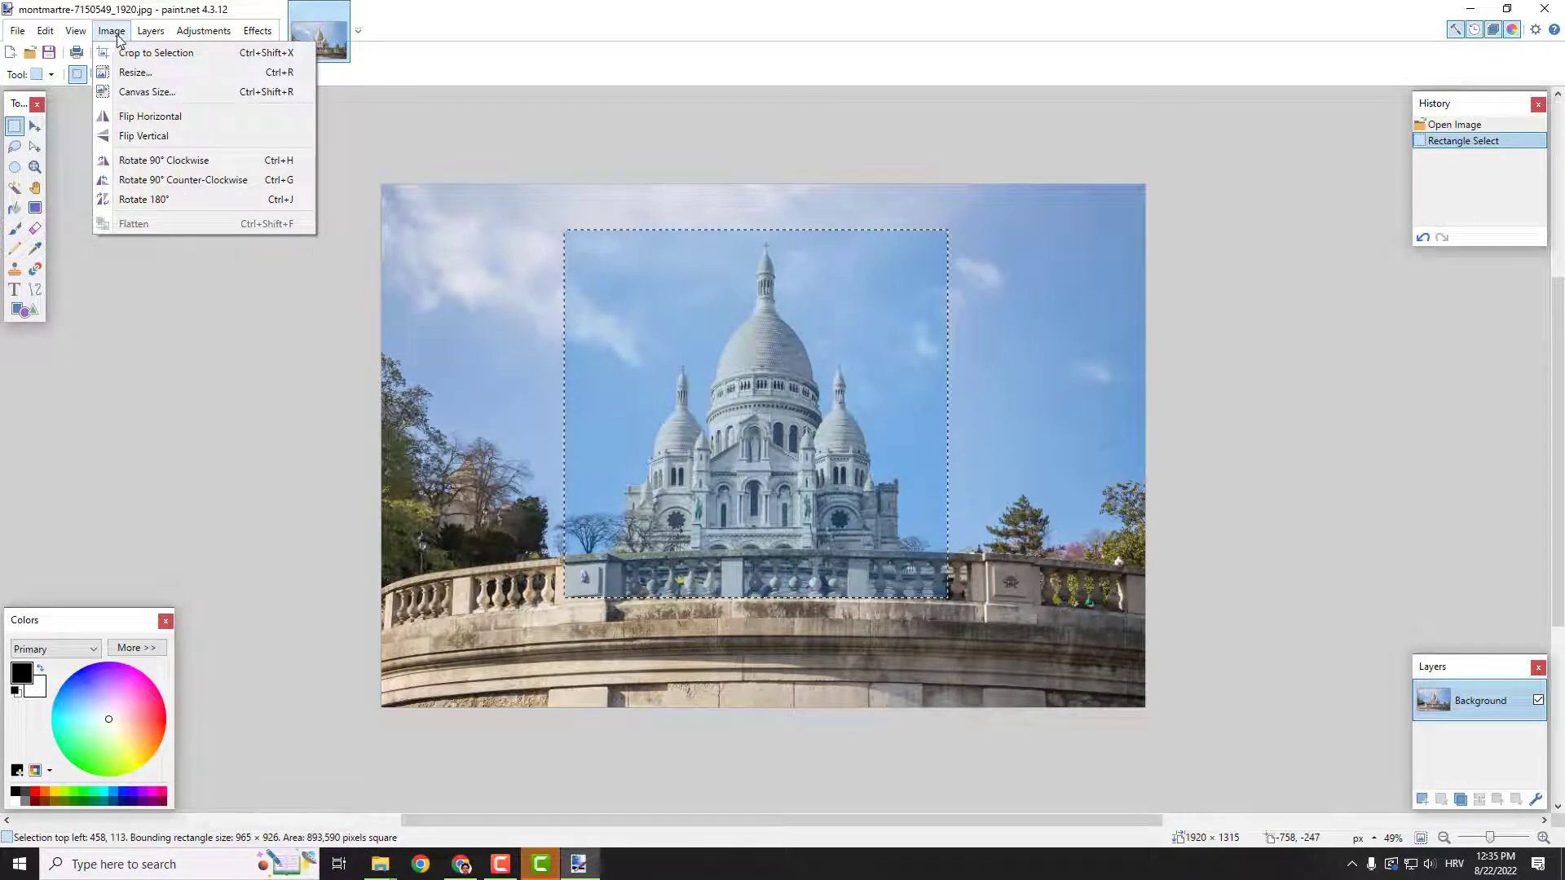
pyautogui.click(156, 53)
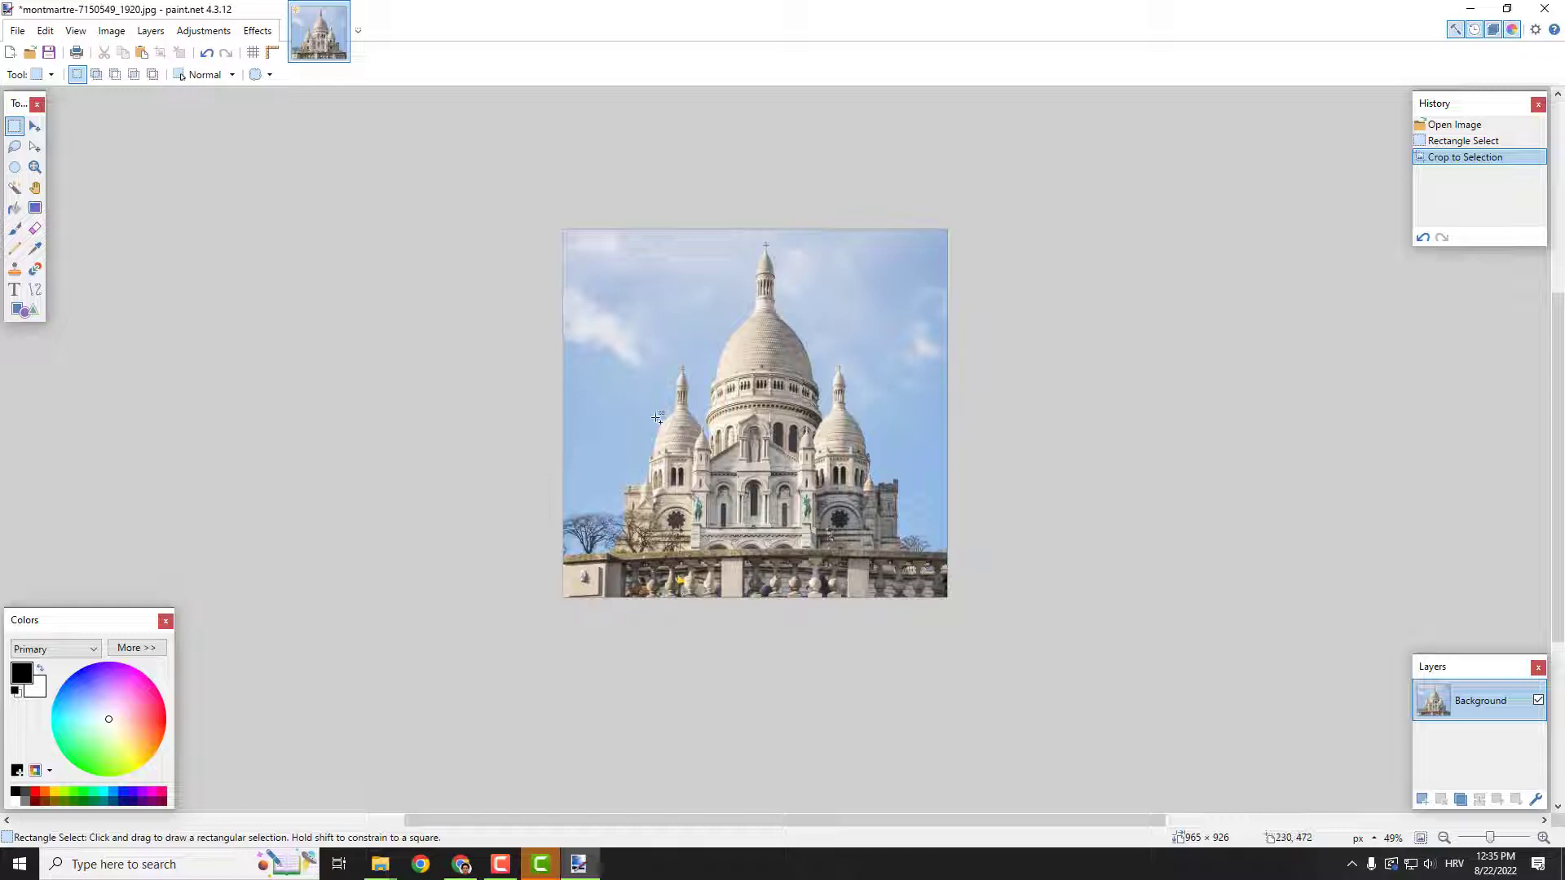
# - Undo the crop, deselect, and set rectangle selection to Fixed Ratio 500 by 500
pyautogui.hotkey('ctrl', 'z')
pyautogui.hotkey('ctrl', 'd')
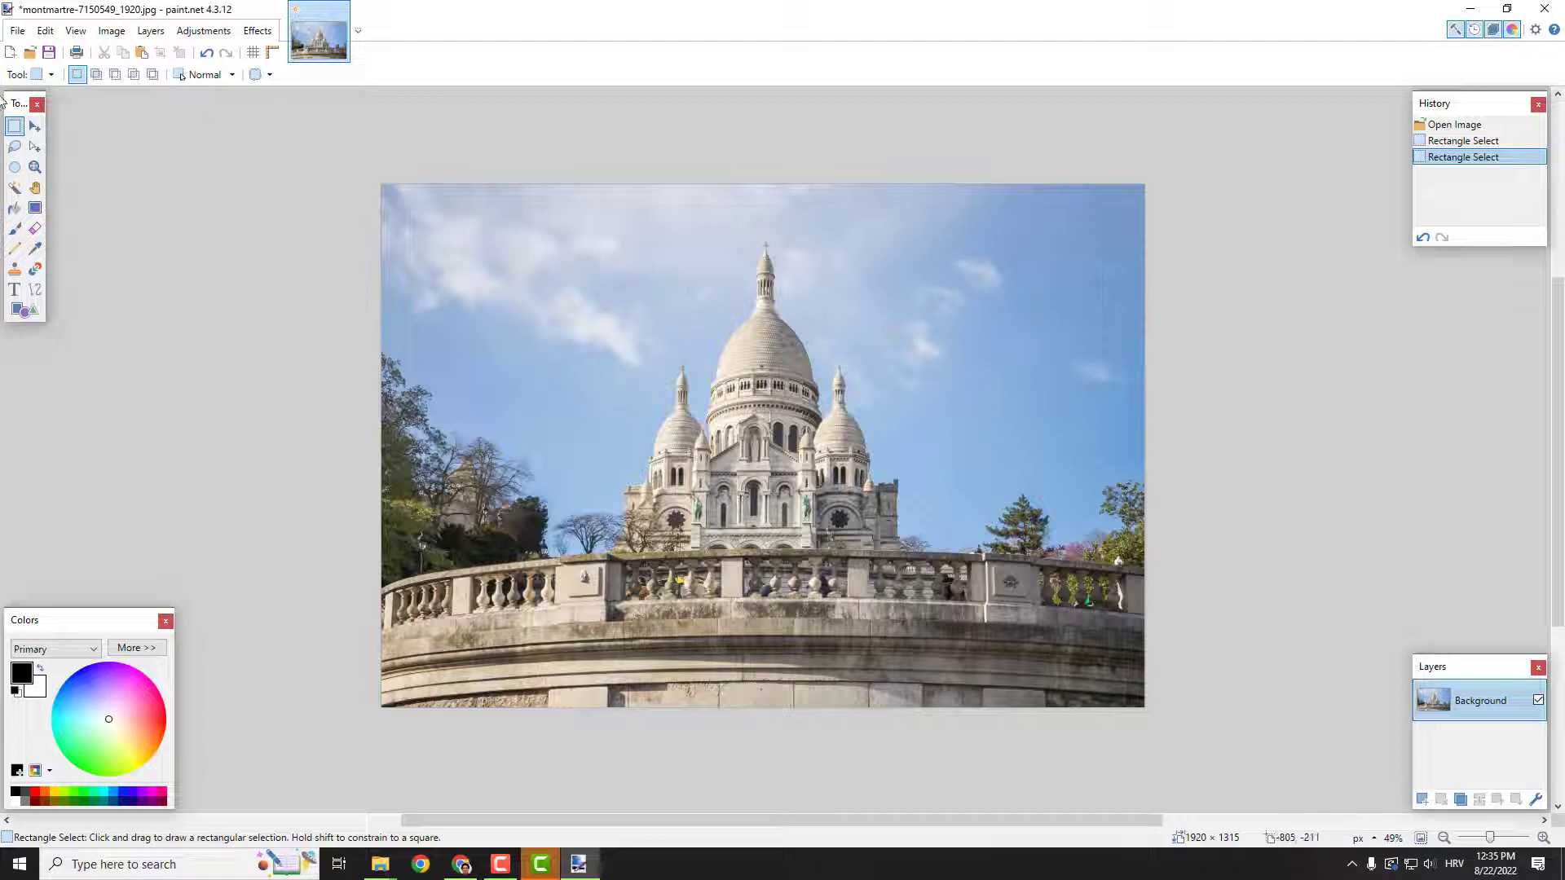
pyautogui.click(207, 75)
pyautogui.click(207, 77)
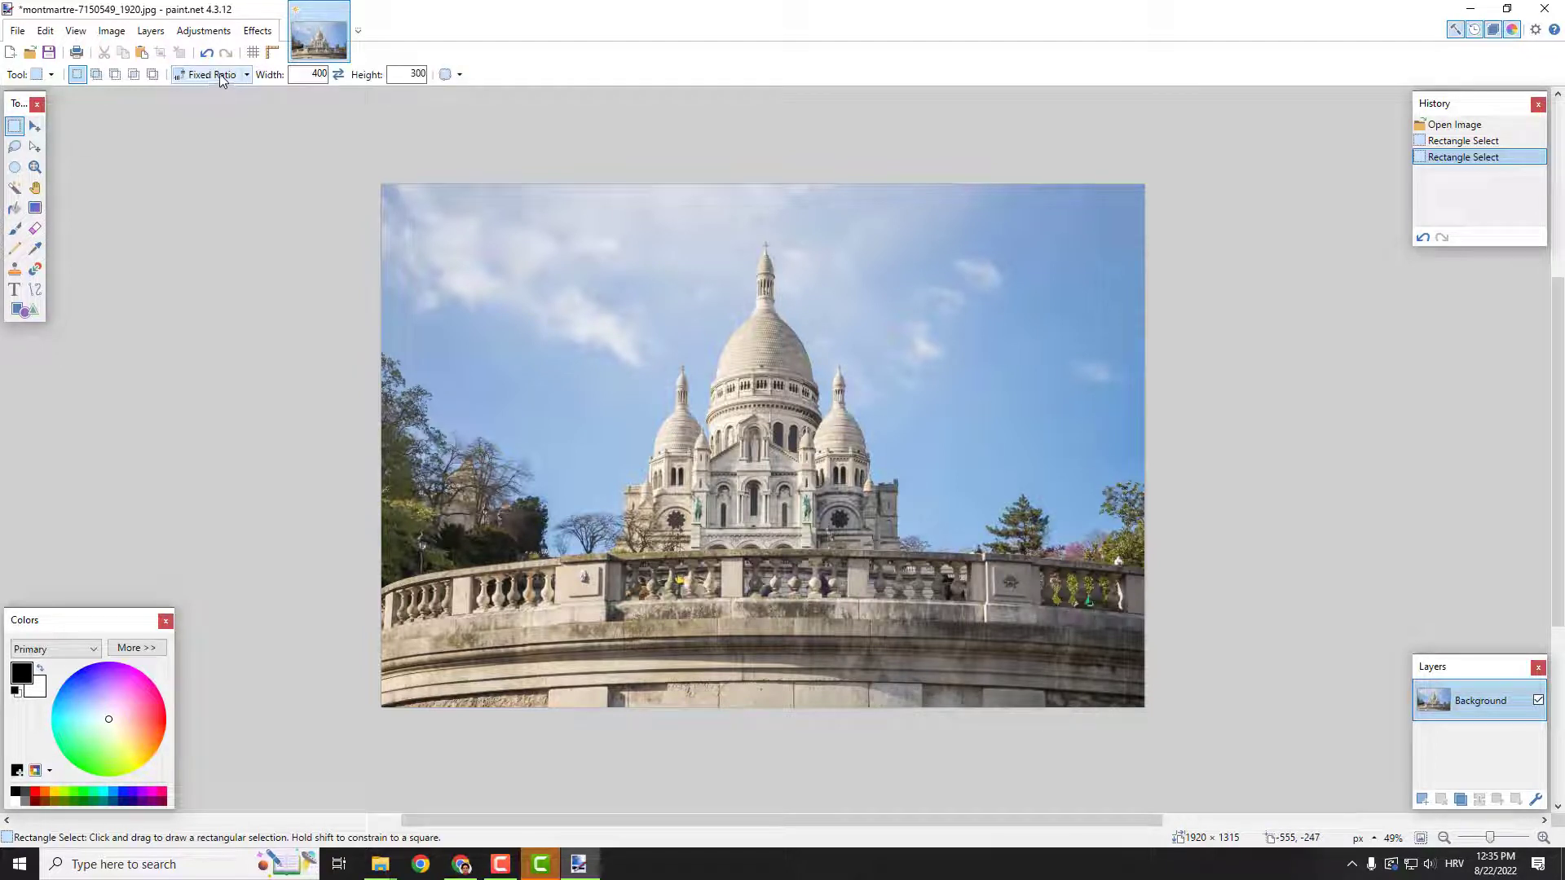
pyautogui.click(210, 77)
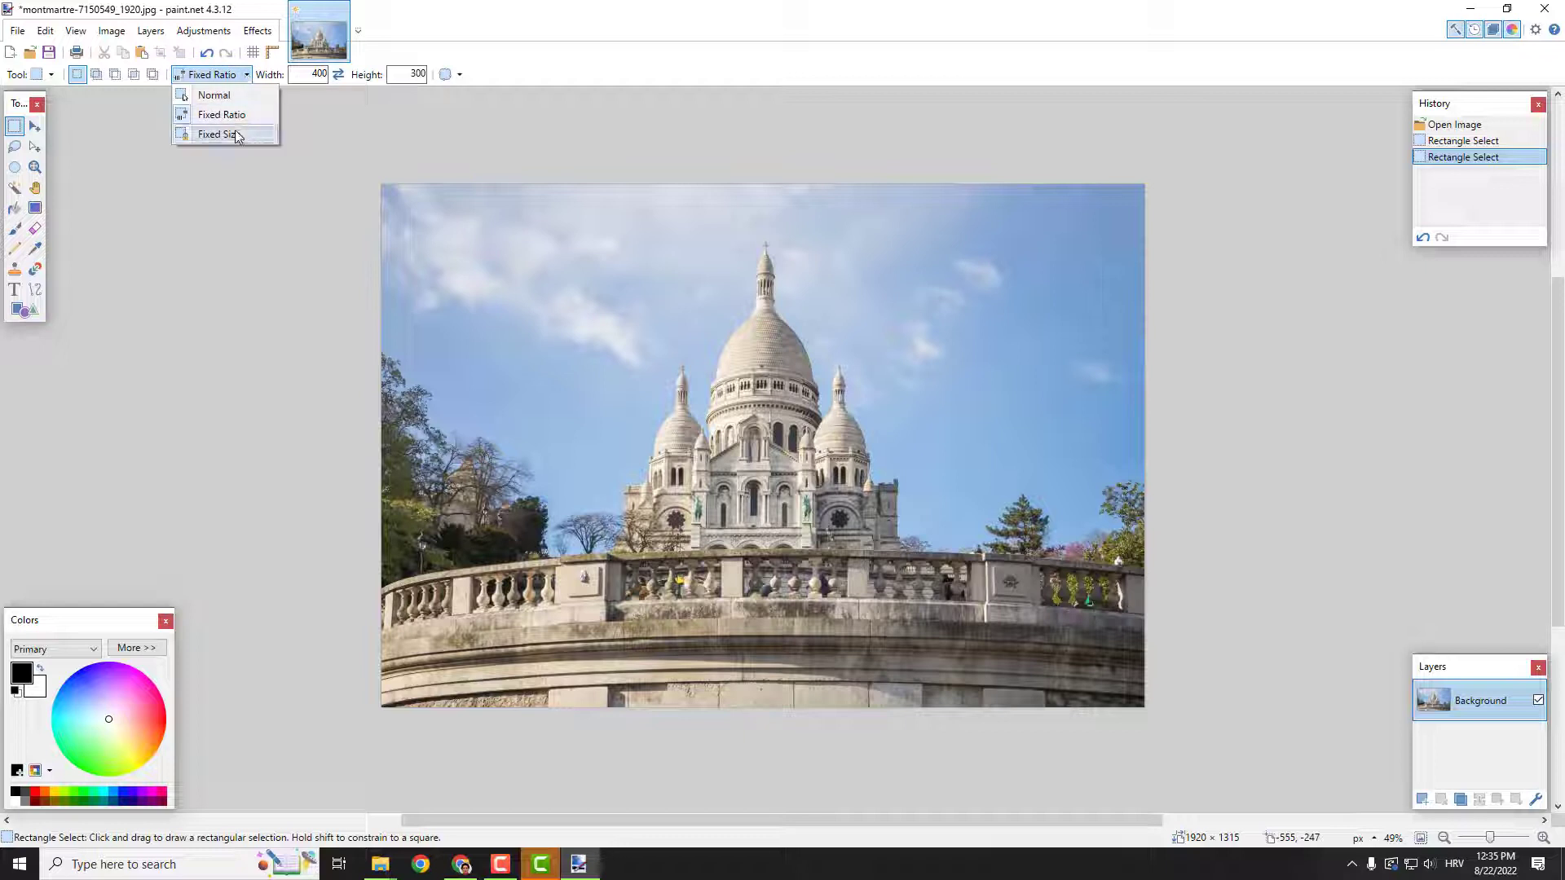
pyautogui.click(223, 116)
pyautogui.write('500')
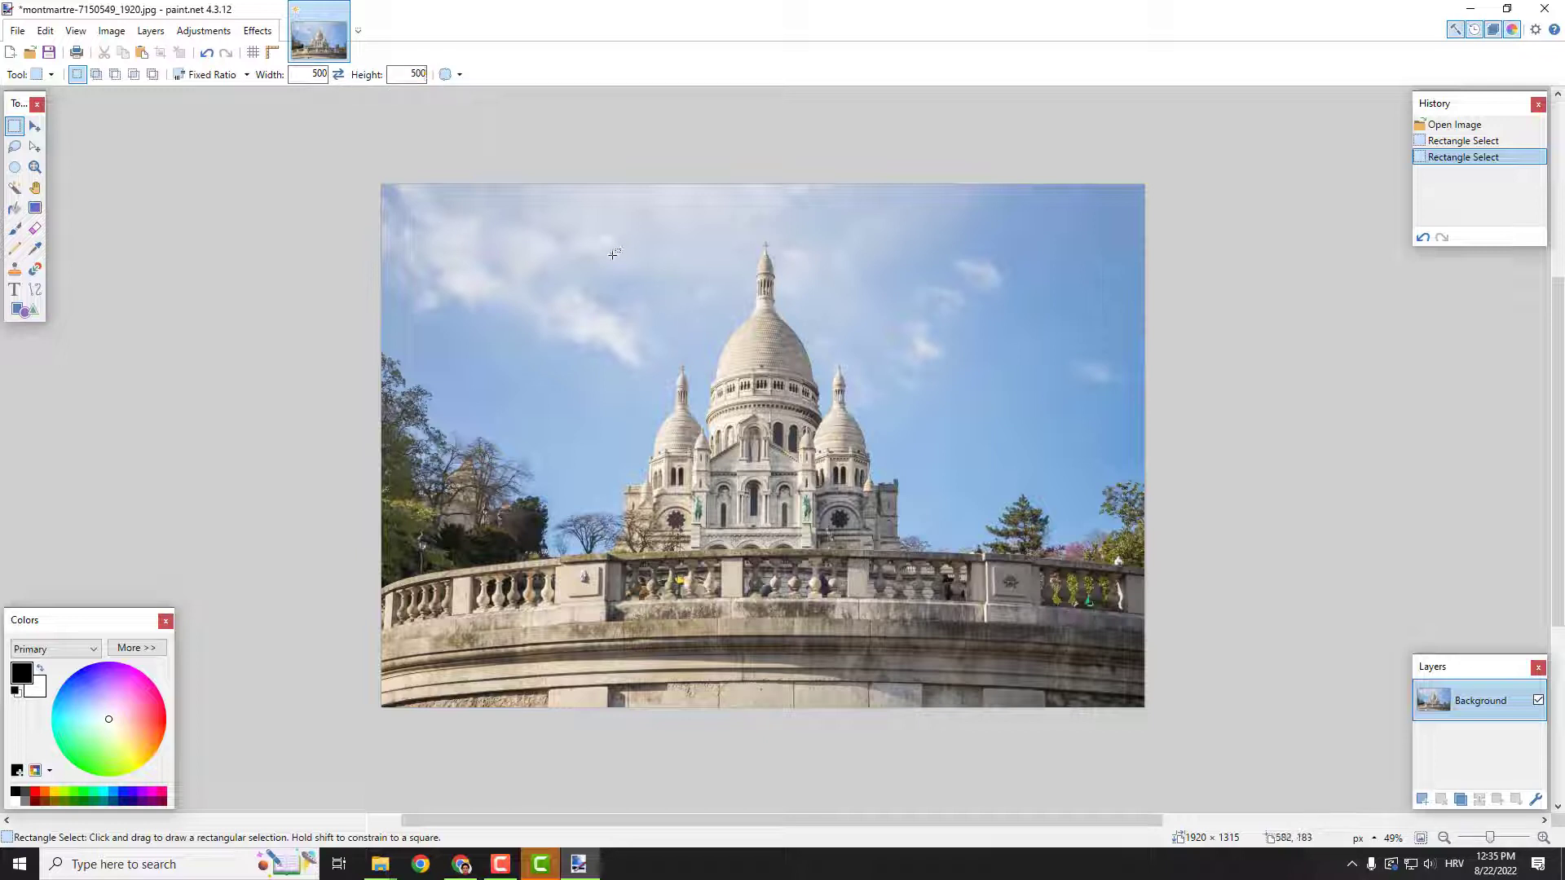
# - Test-crop to a 911×911 square around the basilica, then undo and deselect
pyautogui.moveTo(614, 254)
pyautogui.mouseDown()
pyautogui.moveTo(985, 611)
pyautogui.moveTo(978, 630)
pyautogui.moveTo(973, 613)
pyautogui.mouseUp()
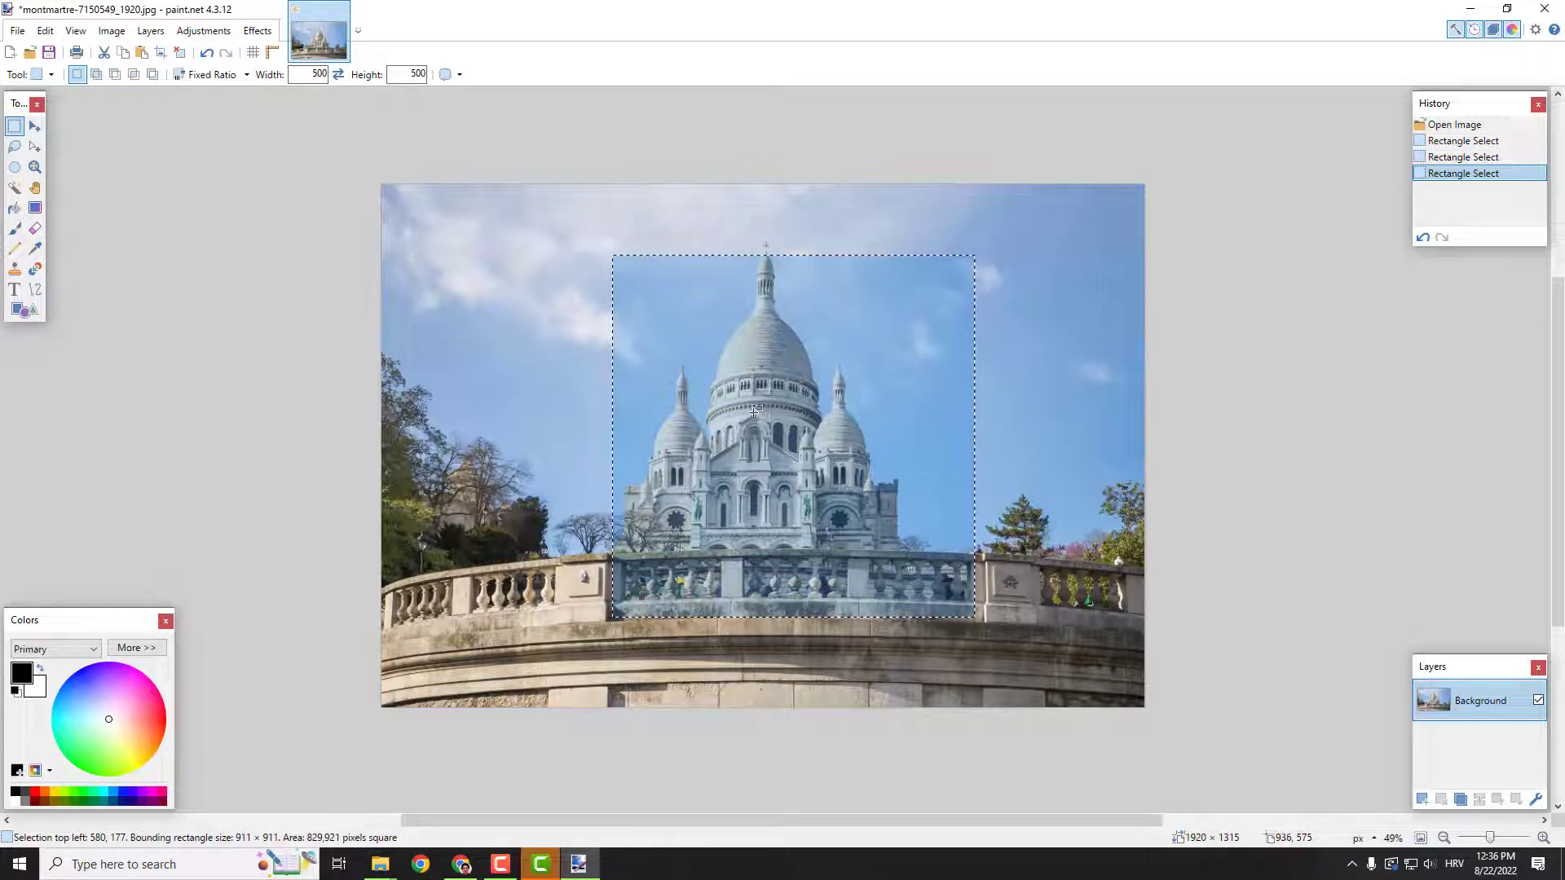
pyautogui.click(111, 31)
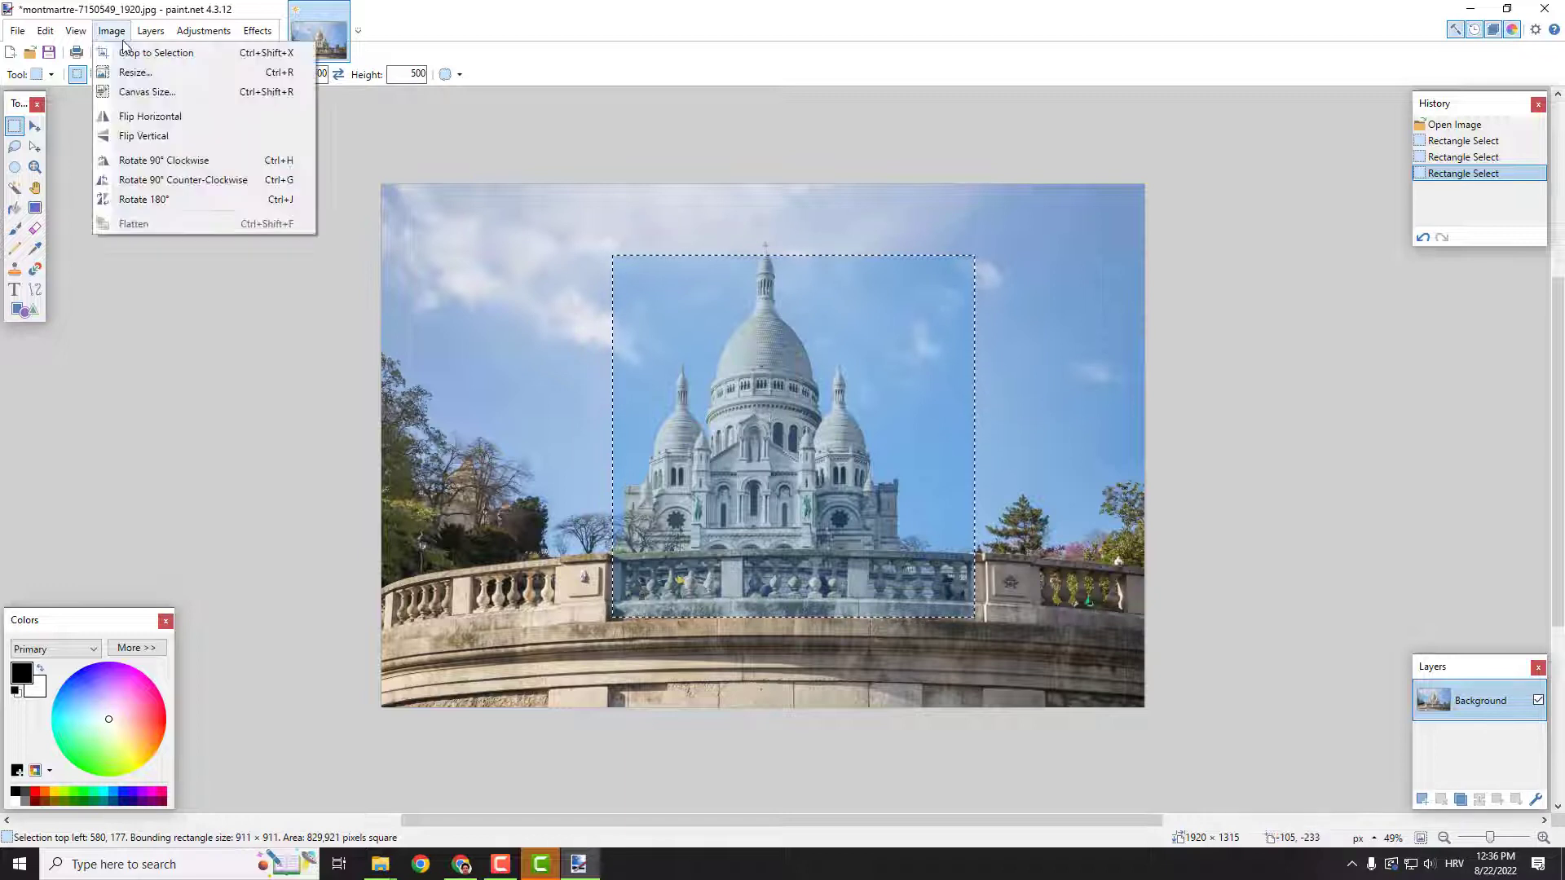
pyautogui.click(159, 52)
pyautogui.hotkey('ctrl', 'z')
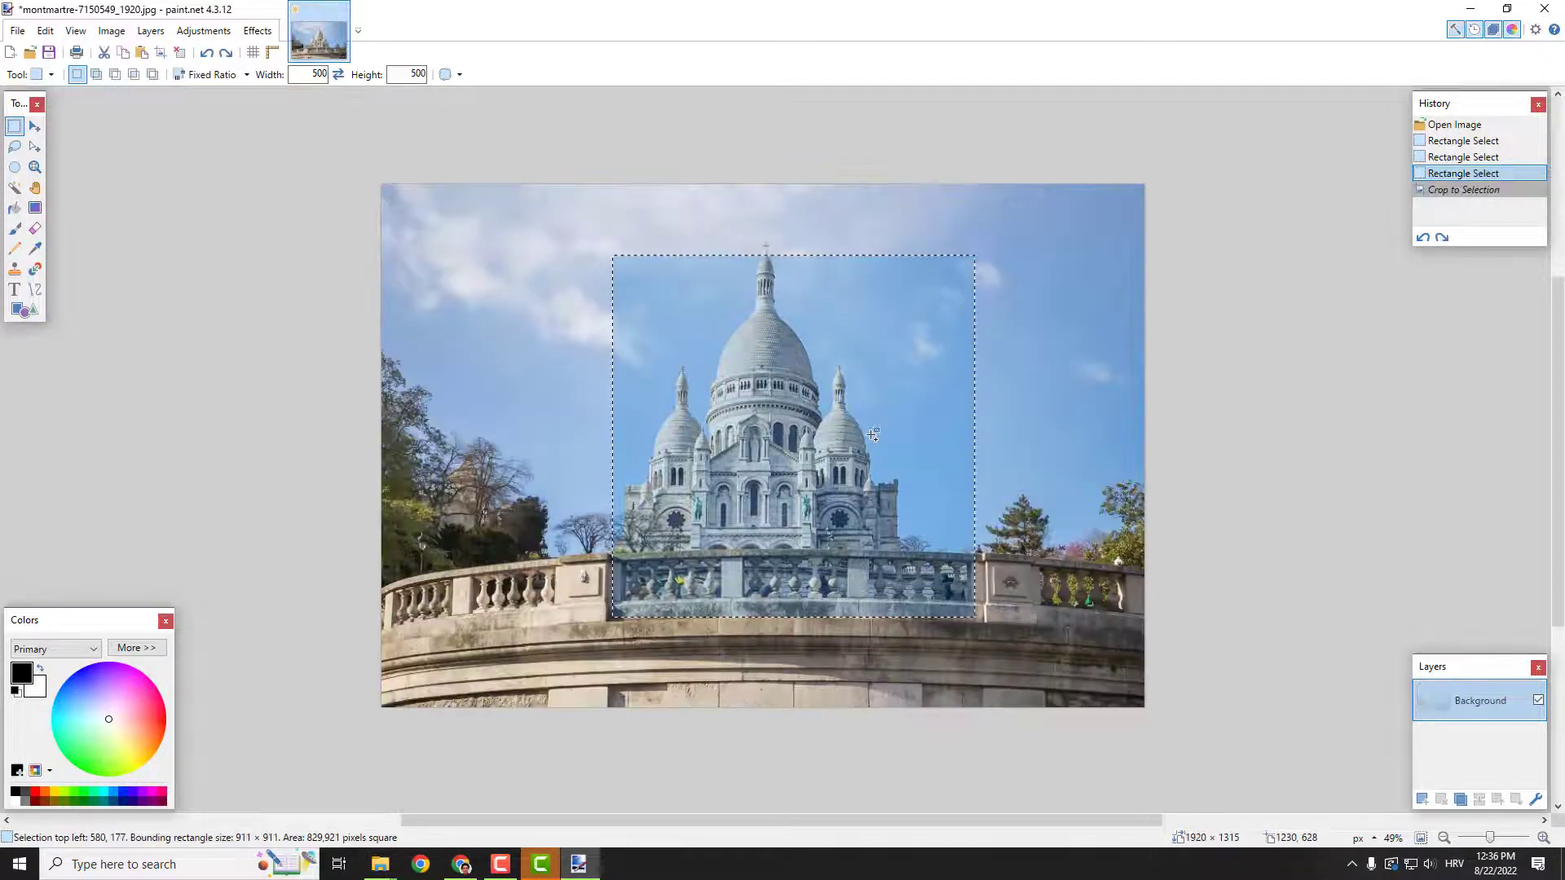
pyautogui.click(570, 333)
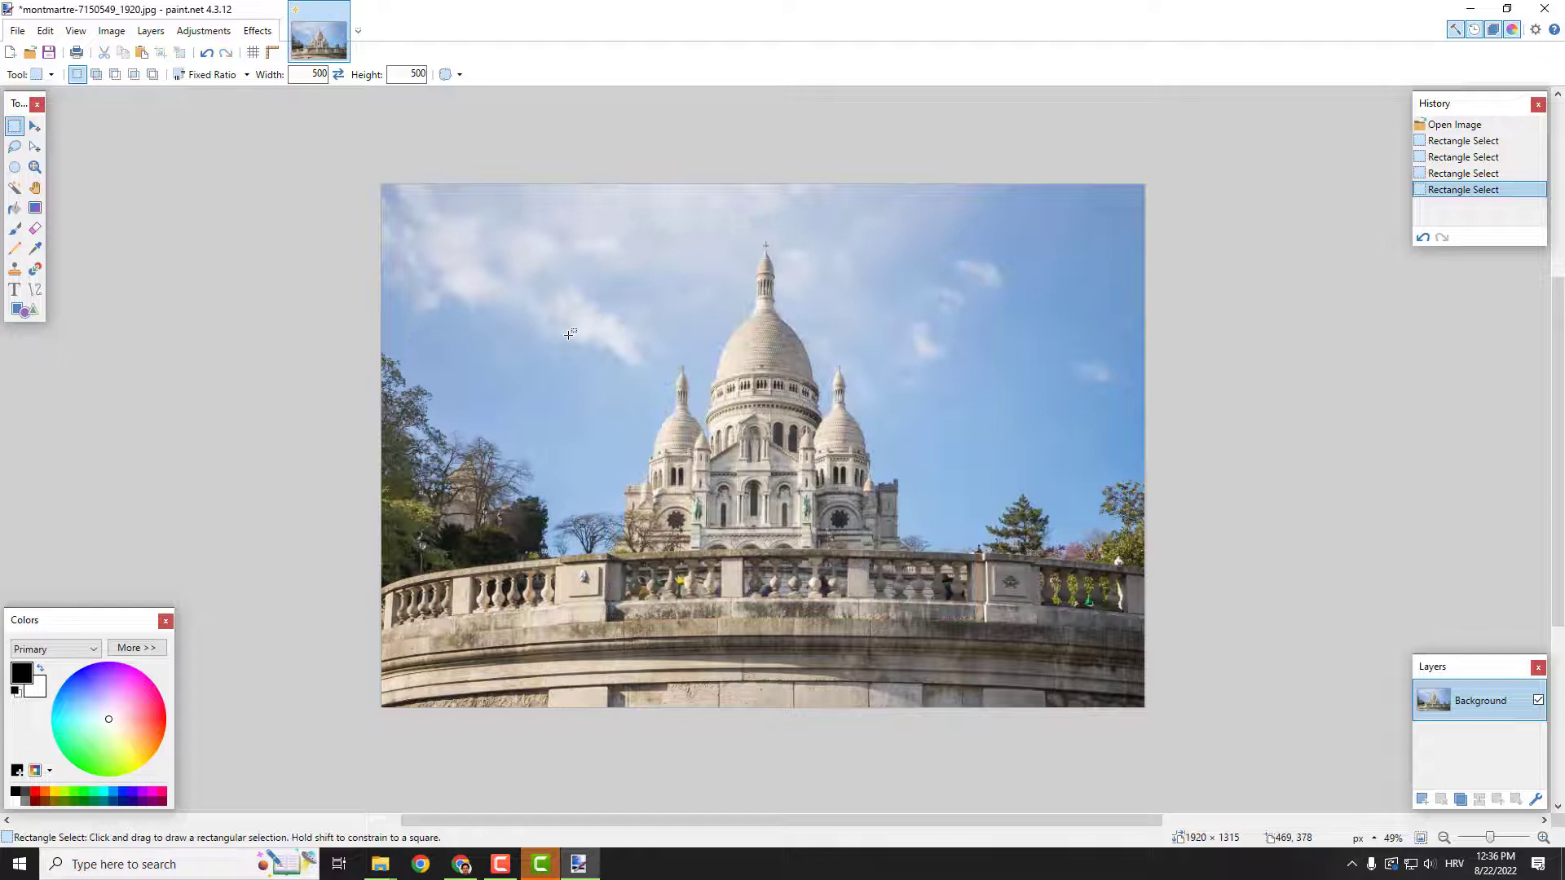
pyautogui.click(16, 171)
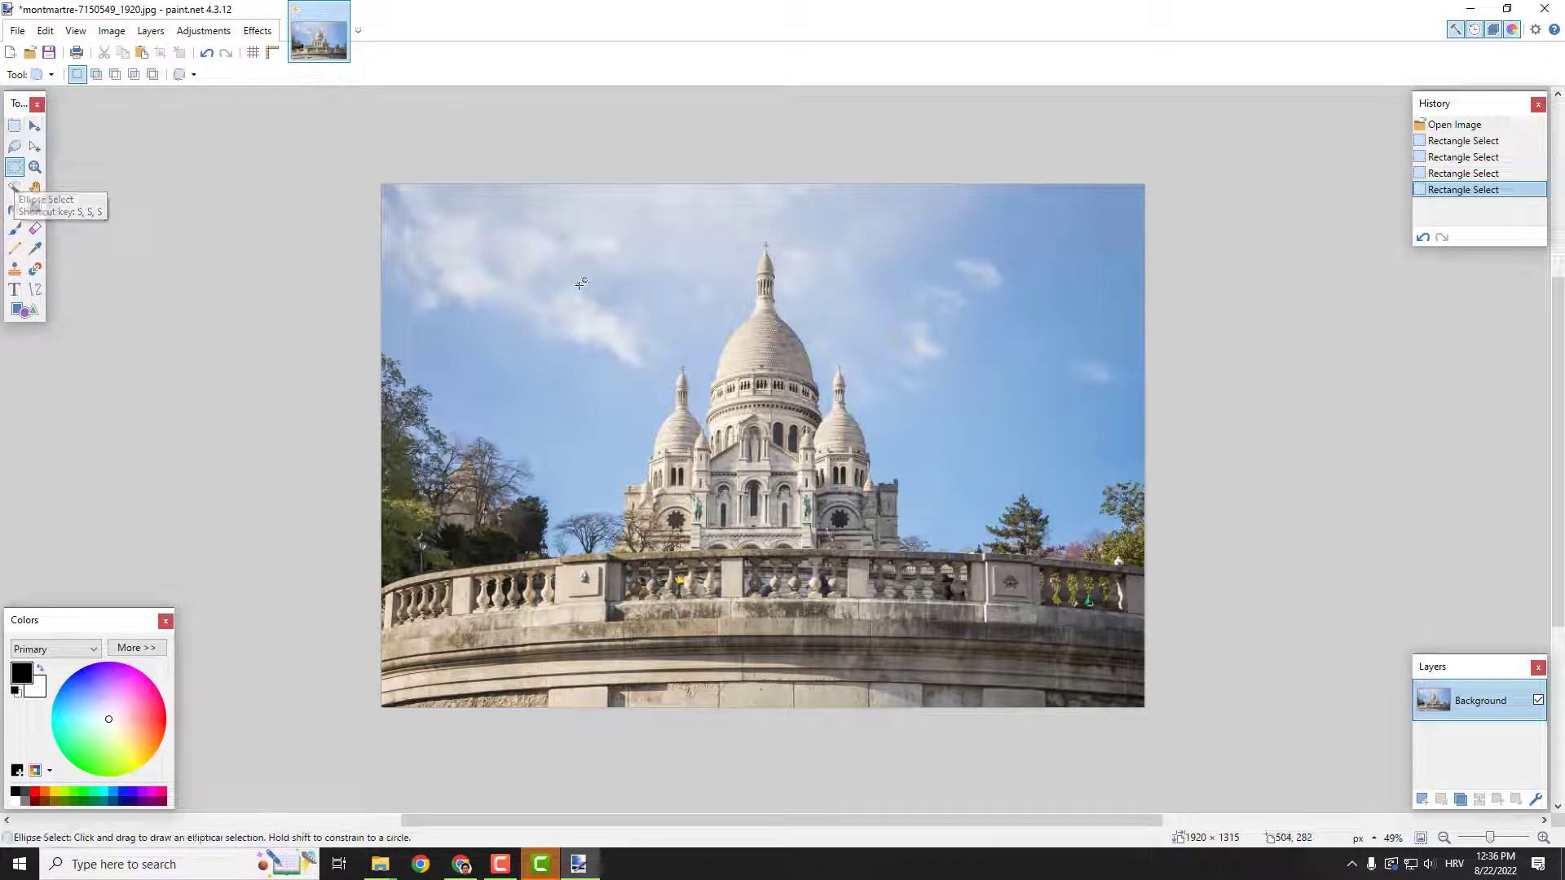
pyautogui.moveTo(576, 229); pyautogui.dragTo(940, 616)
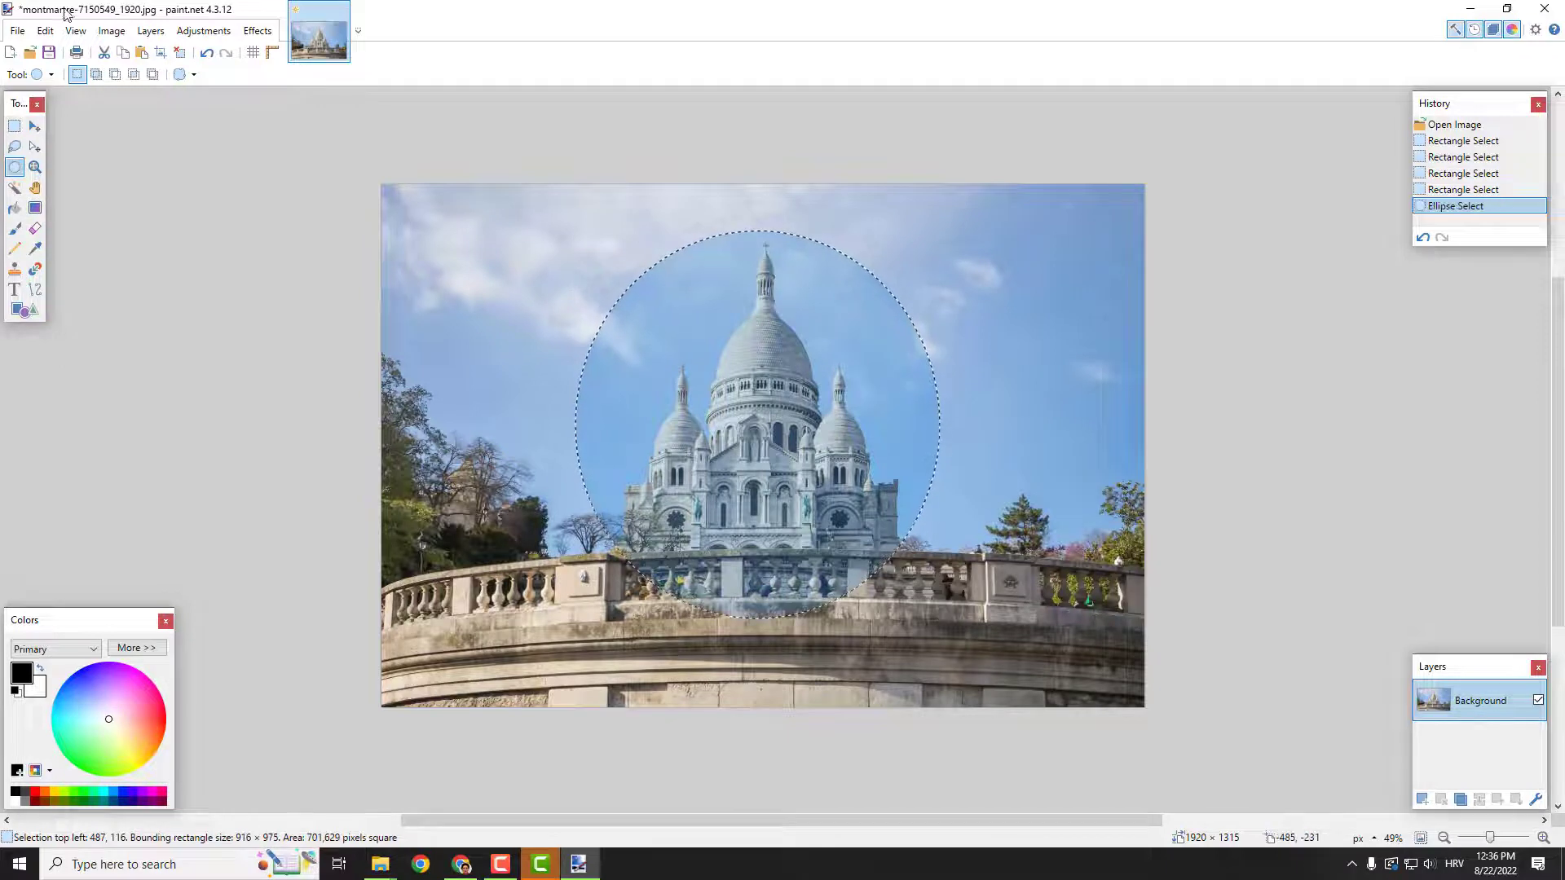
pyautogui.click(110, 30)
pyautogui.click(157, 57)
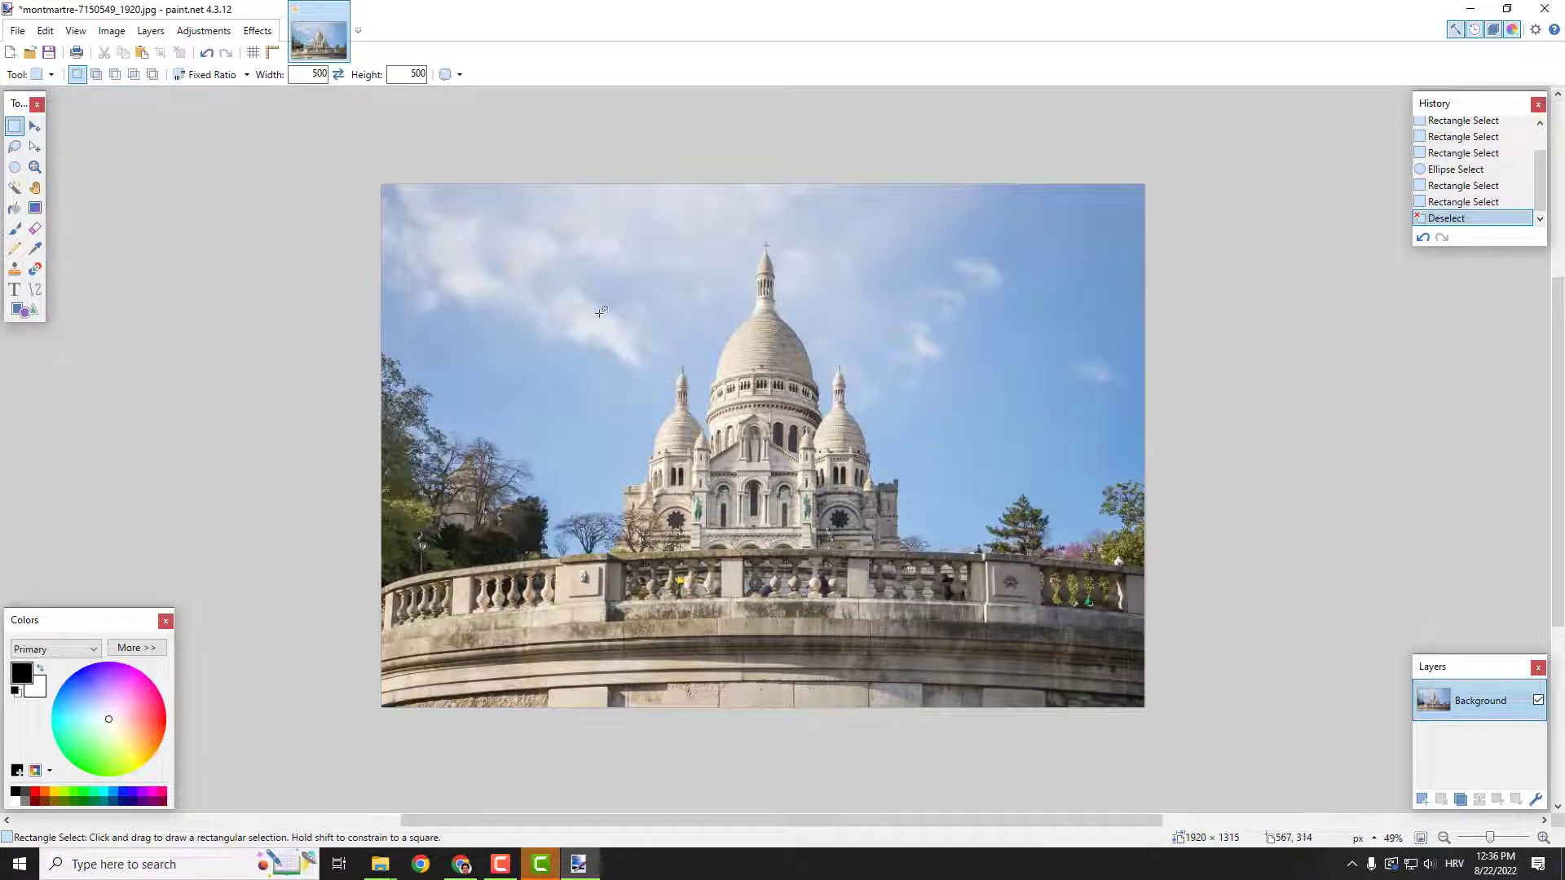
# - Select a square over the basilica, invert the selection, and crop to it
pyautogui.moveTo(614, 340); pyautogui.dragTo(926, 653)
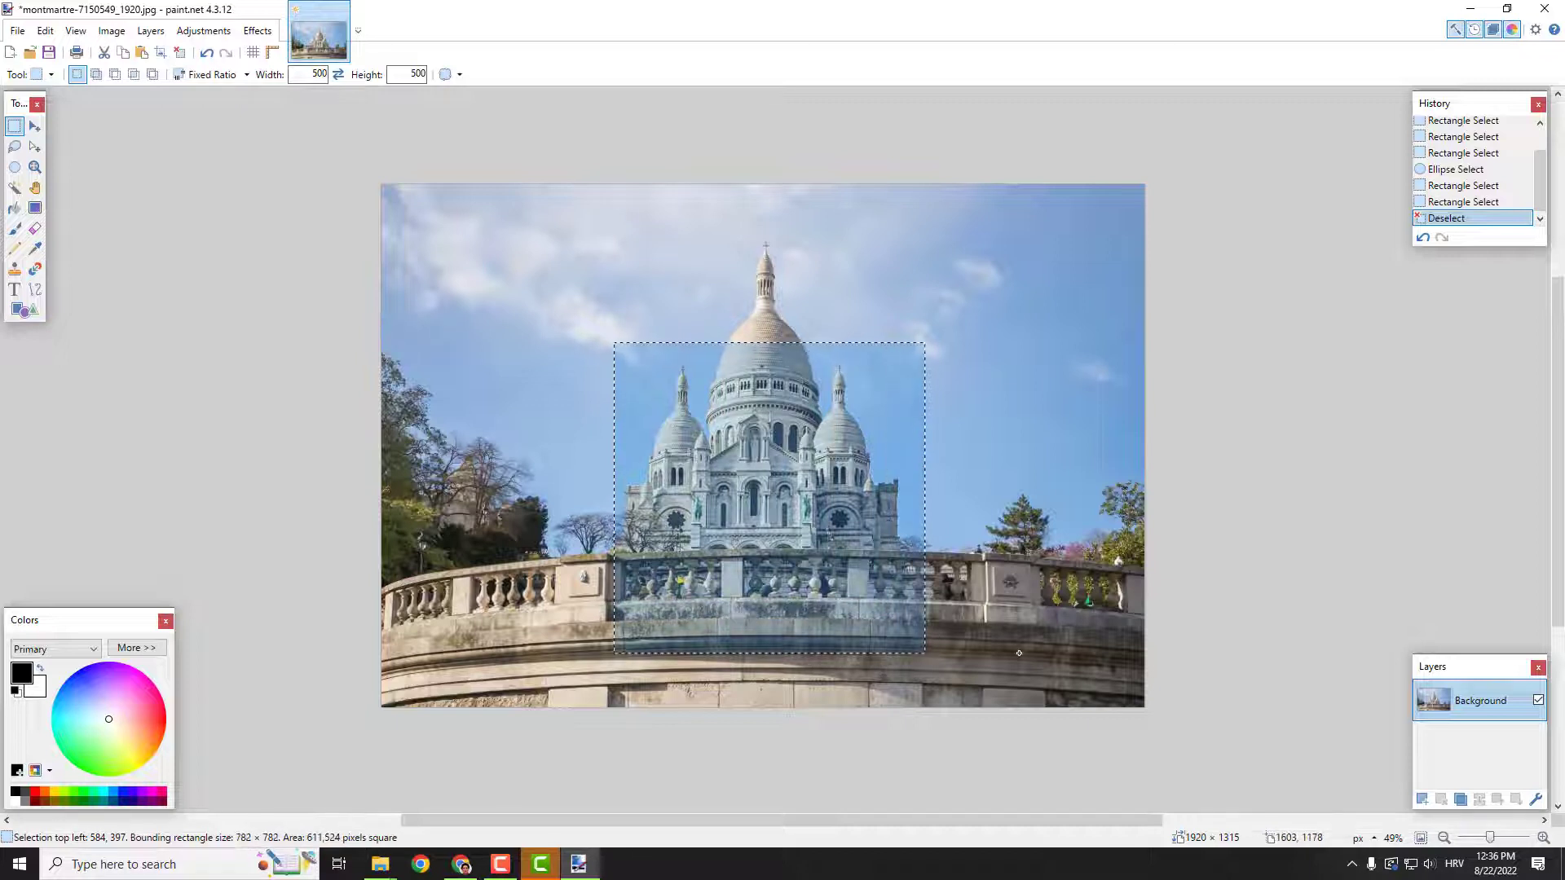
pyautogui.click(44, 30)
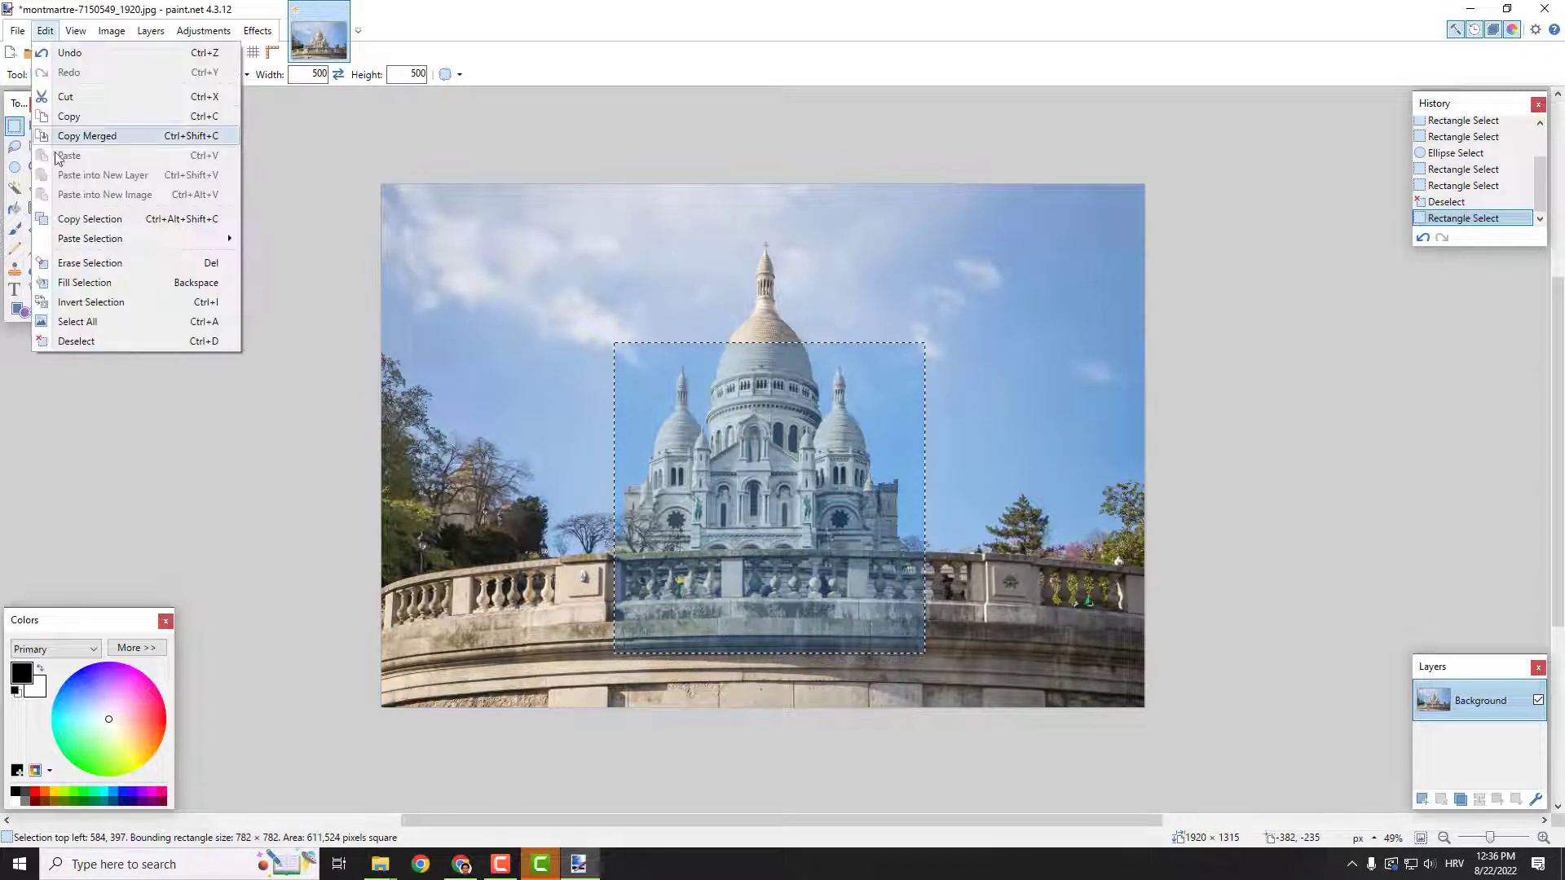
pyautogui.click(91, 303)
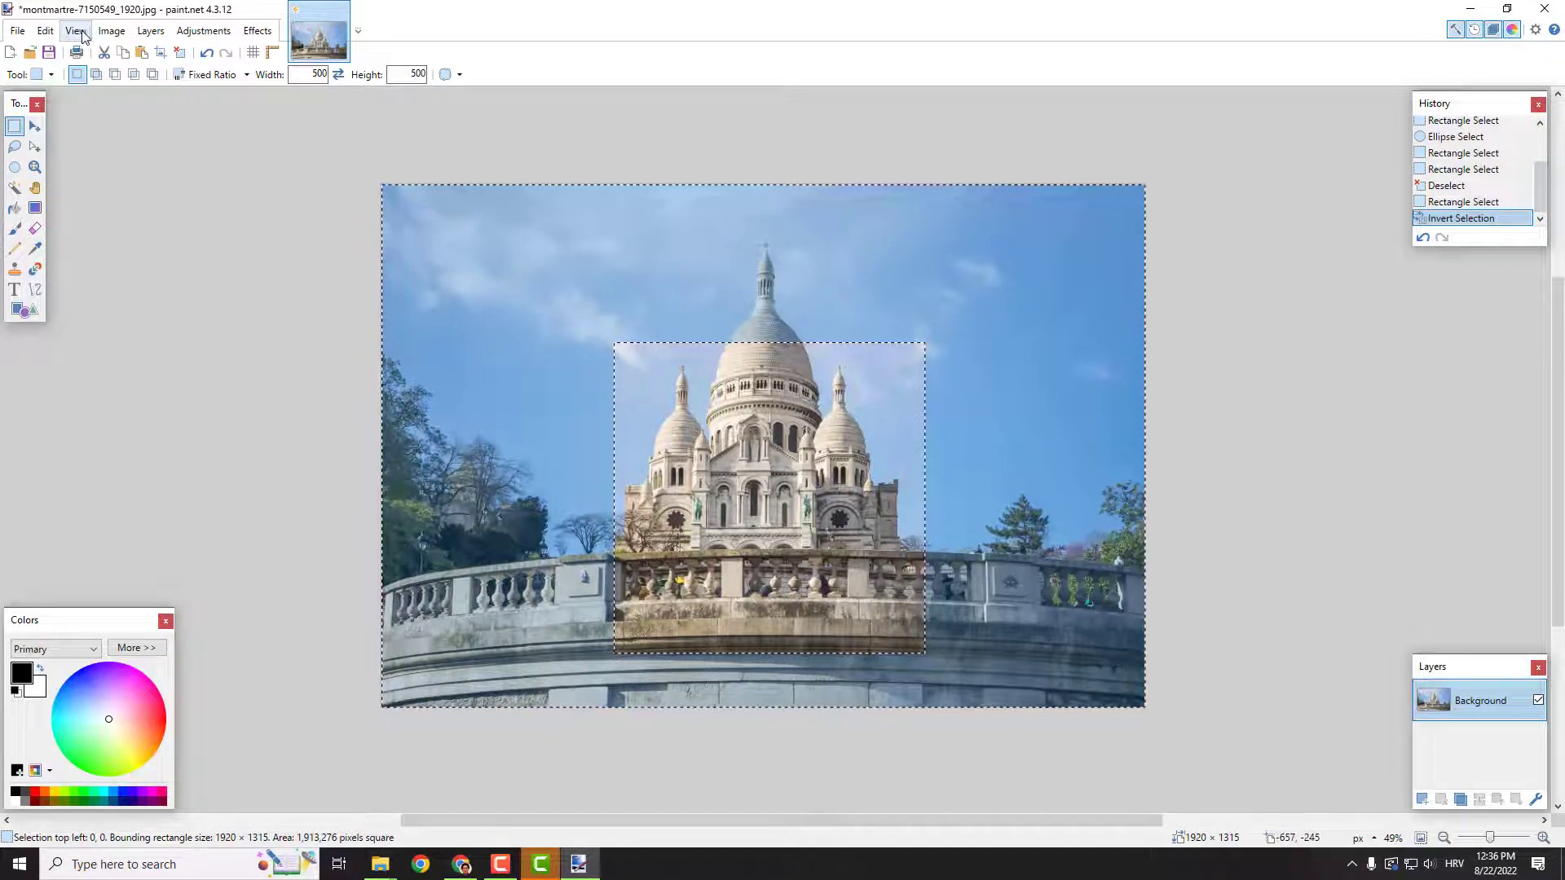
pyautogui.click(111, 30)
pyautogui.click(156, 53)
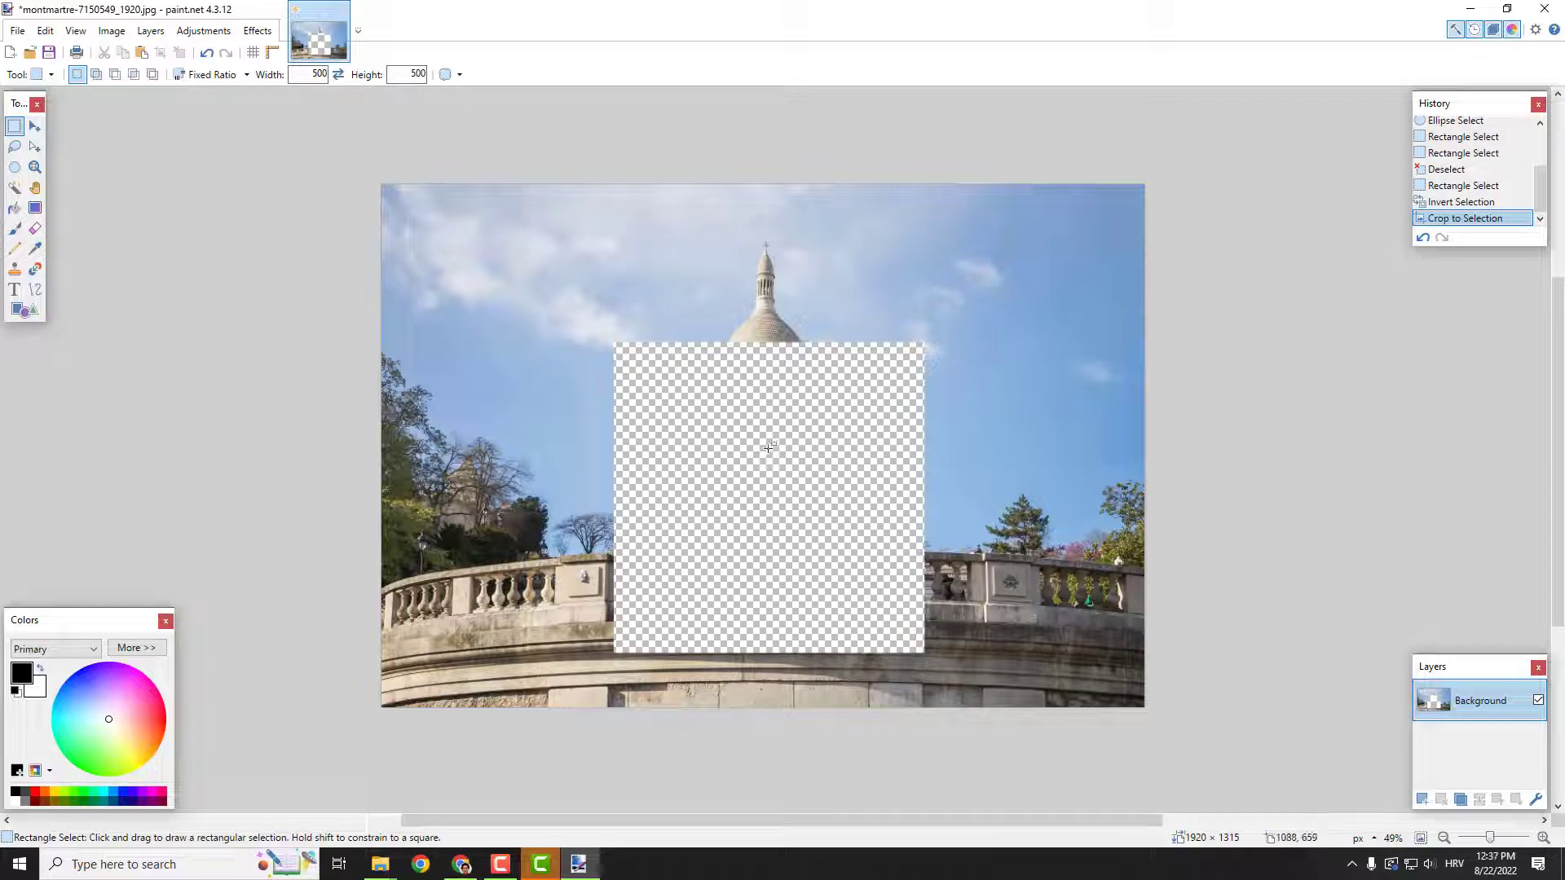
# - Undo the crop, reselect a square over the basilica, and delete it to transparency
pyautogui.hotkey('ctrl', 'z')
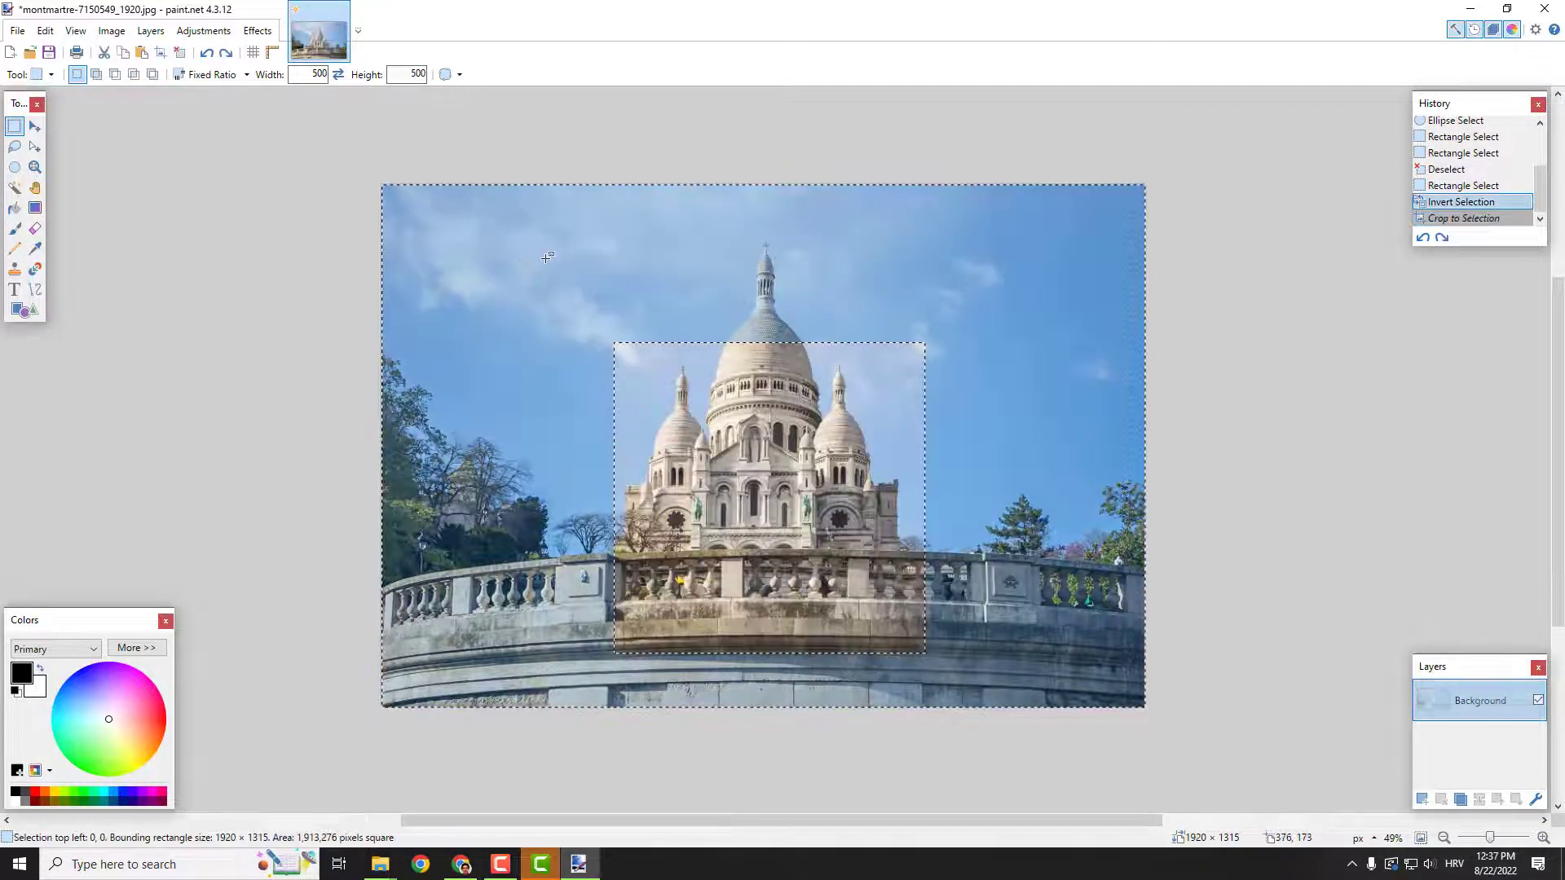
pyautogui.moveTo(575, 298); pyautogui.dragTo(901, 624)
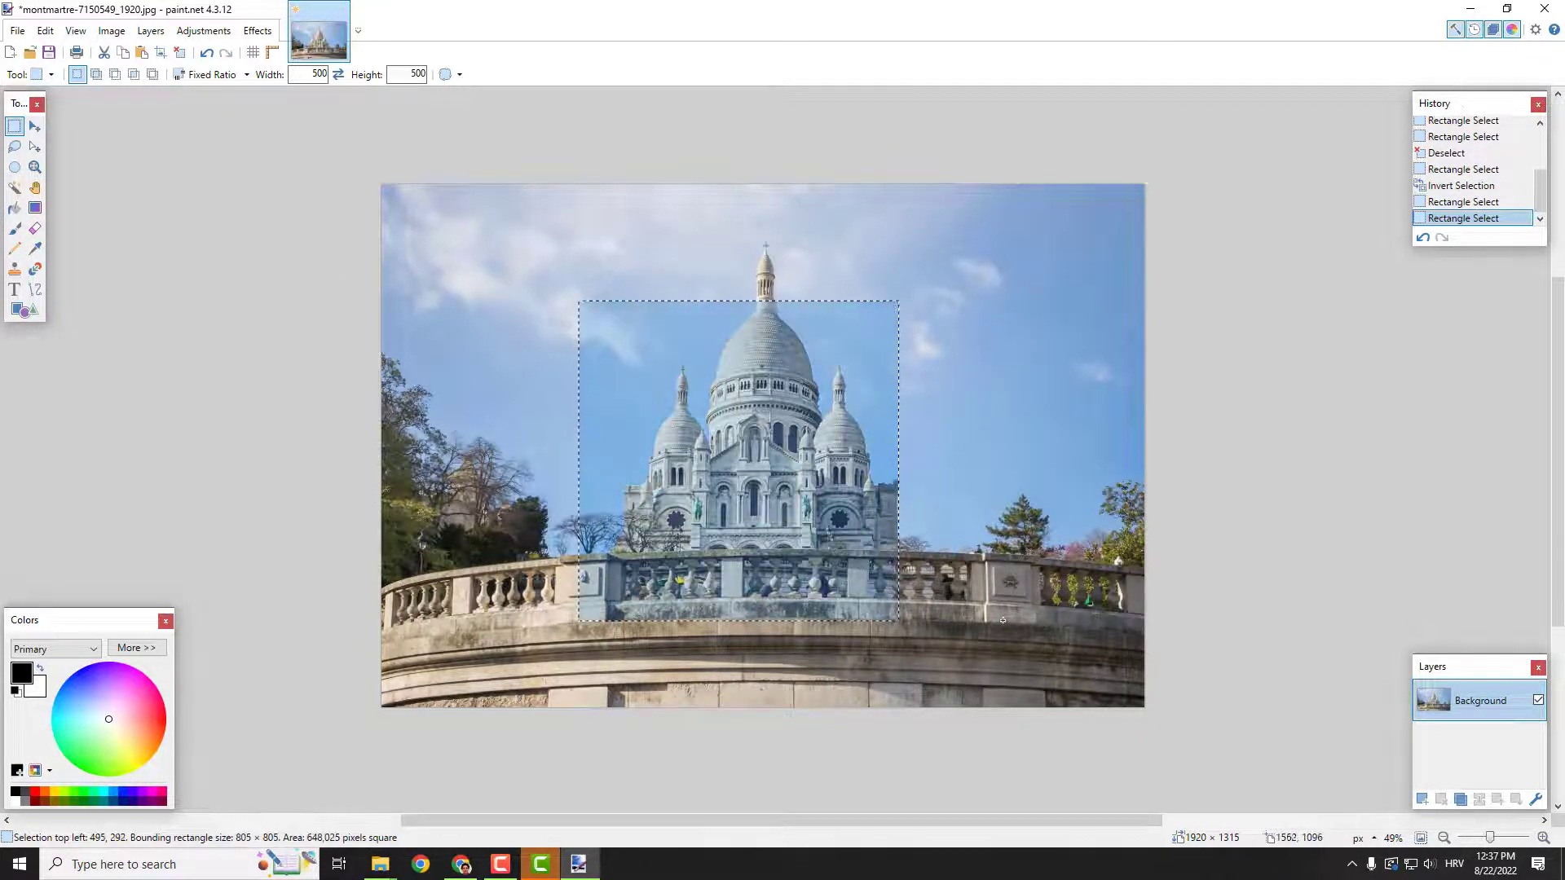
pyautogui.press('Delete')
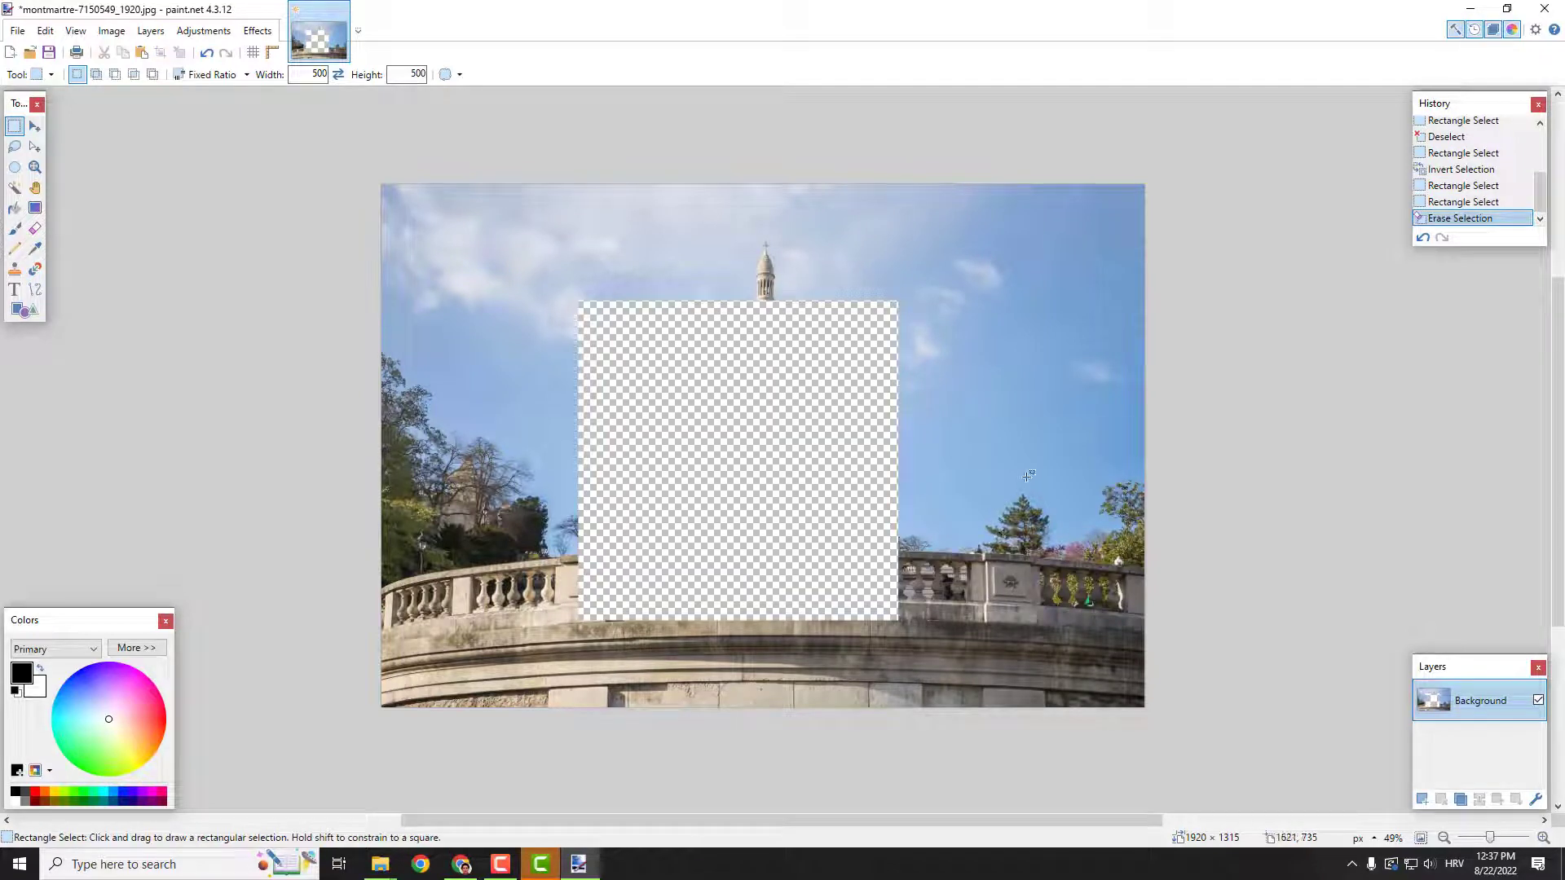